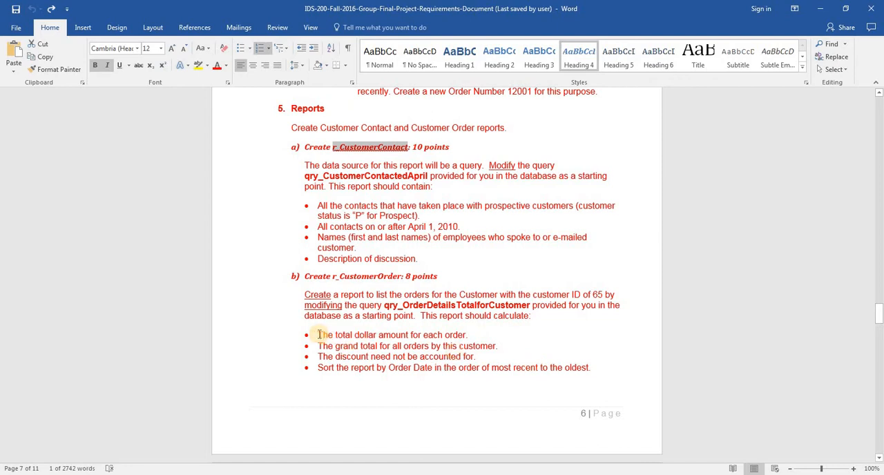
Review the listed calculation requirements for the r_CustomerOrder report in the project document
left_click_drag(319, 334, 492, 358)
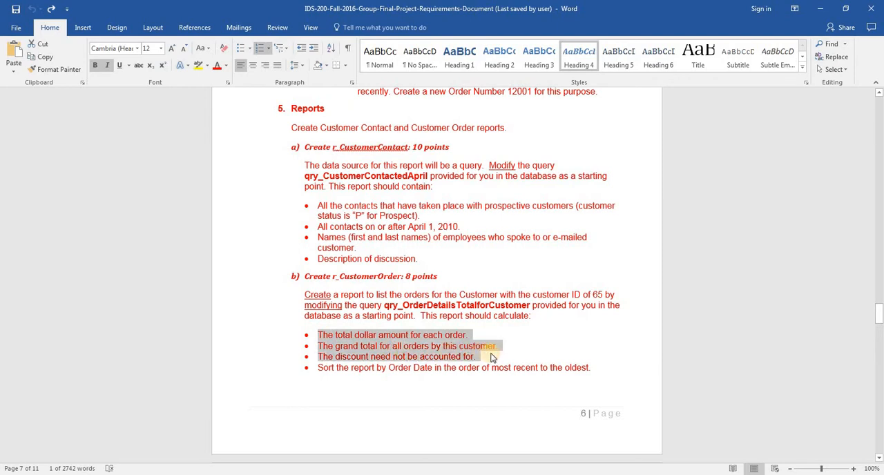
left_click(492, 358)
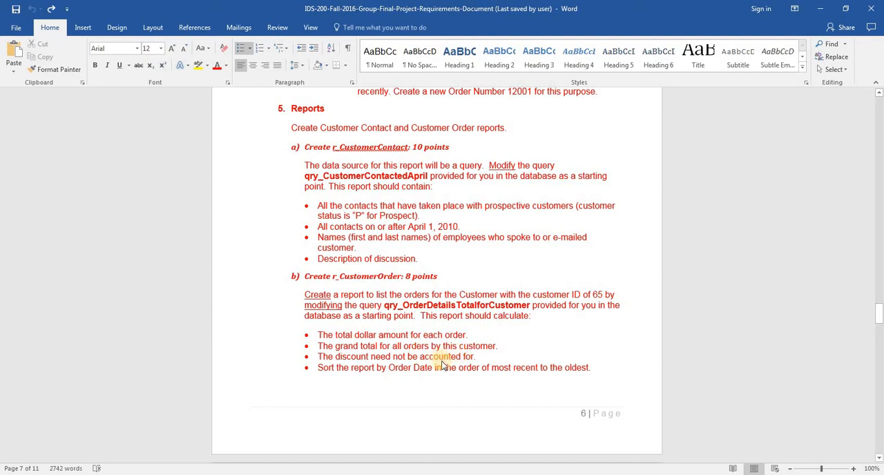
Switch to Access, close the r_CustomerContact report and open the query qry_OrderDetailsTotalforCustomer
key("alt+Tab")
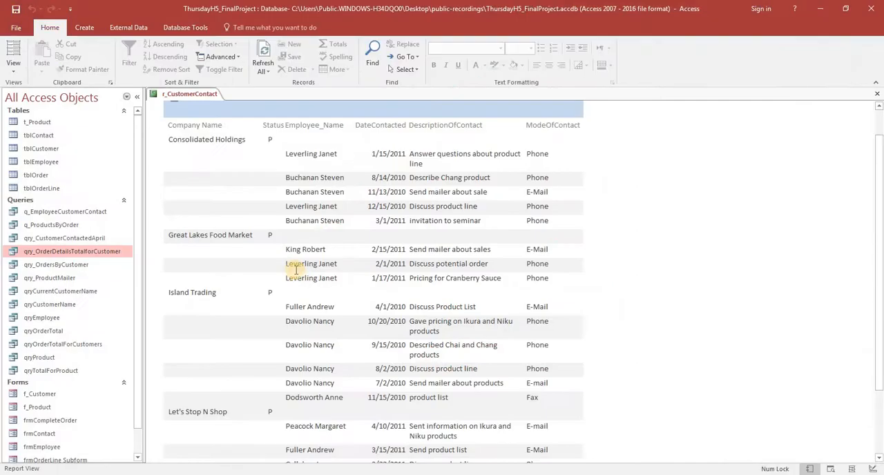
right_click(192, 95)
left_click(197, 99)
right_click(197, 99)
left_click(209, 115)
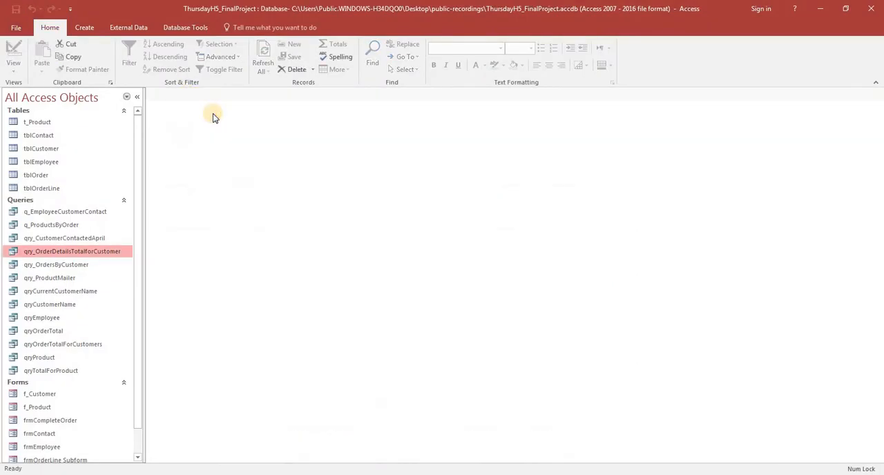
double_click(81, 252)
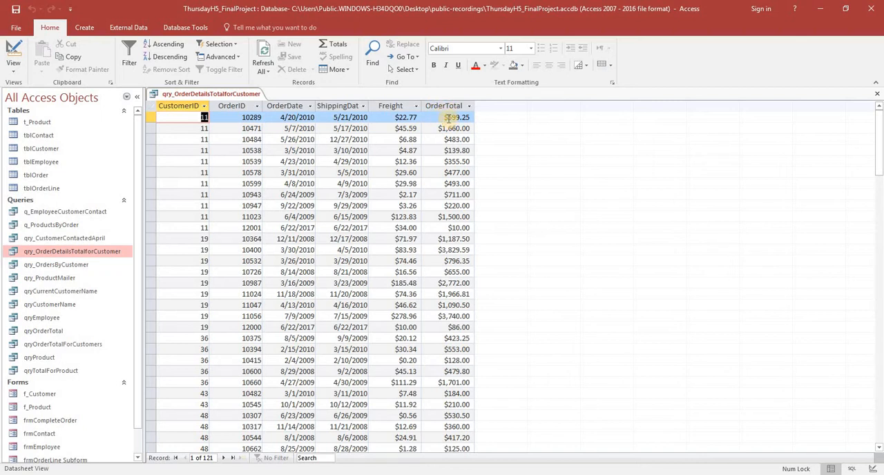
Compare the query's OrderTotal column and customer records with the r_CustomerOrder requirements in the Word document
key("alt+Tab")
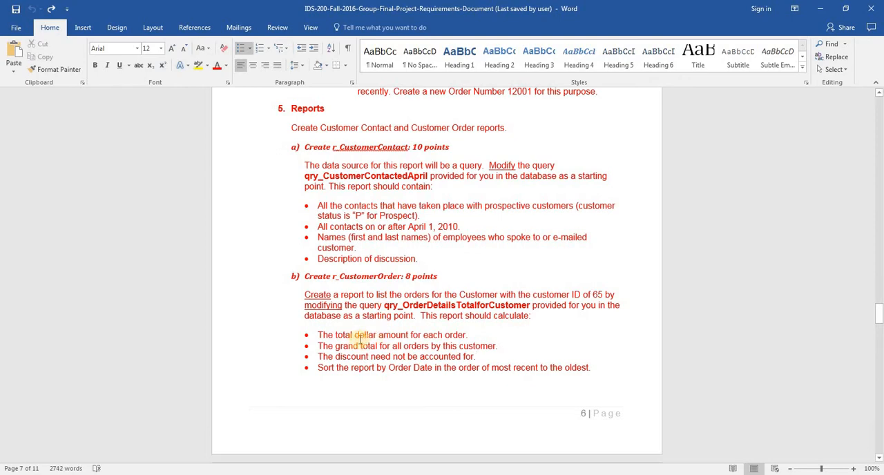
key("alt+Tab")
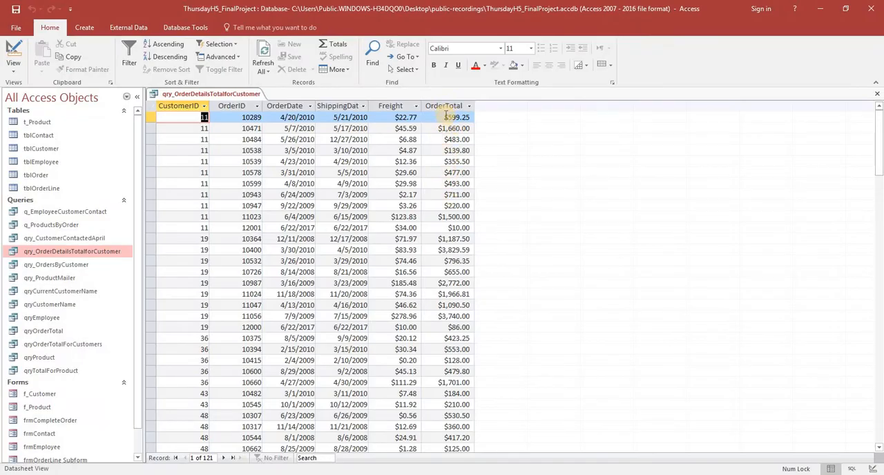
left_click(444, 105)
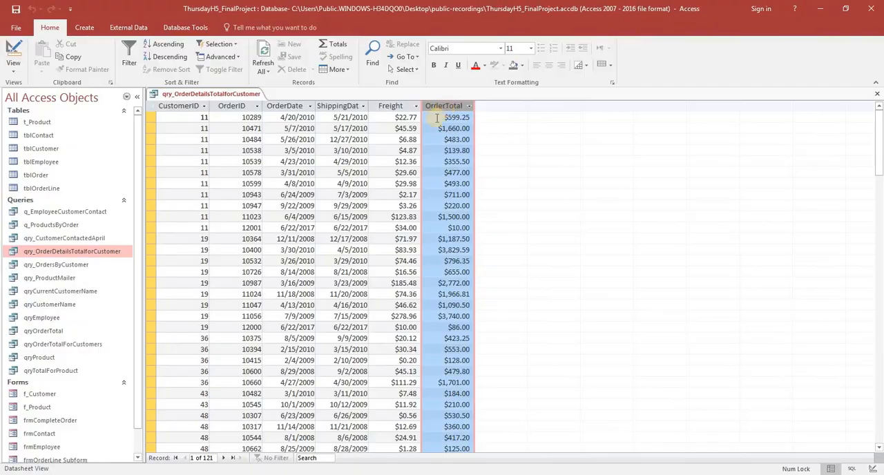
key("alt+Tab")
left_click(477, 356)
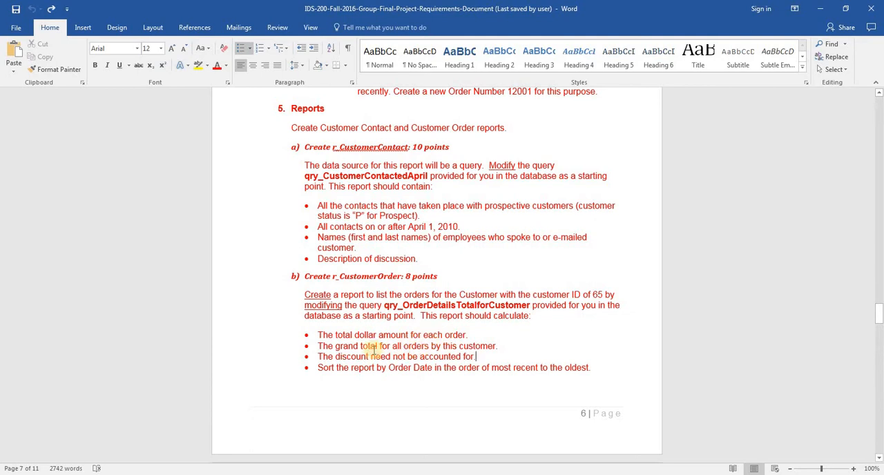
key("alt+Tab")
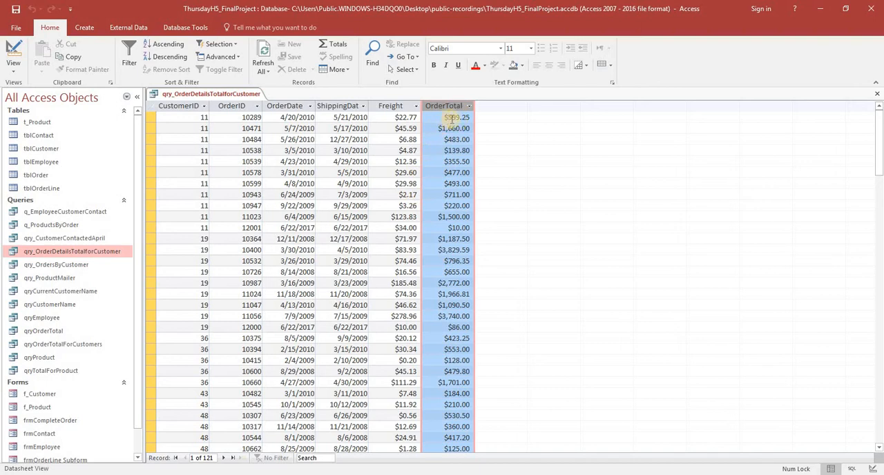
key("alt+Tab")
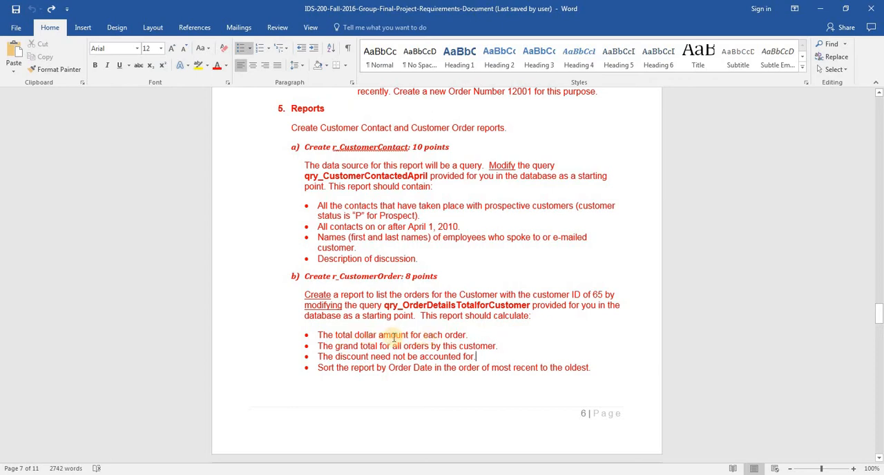
key("alt+Tab")
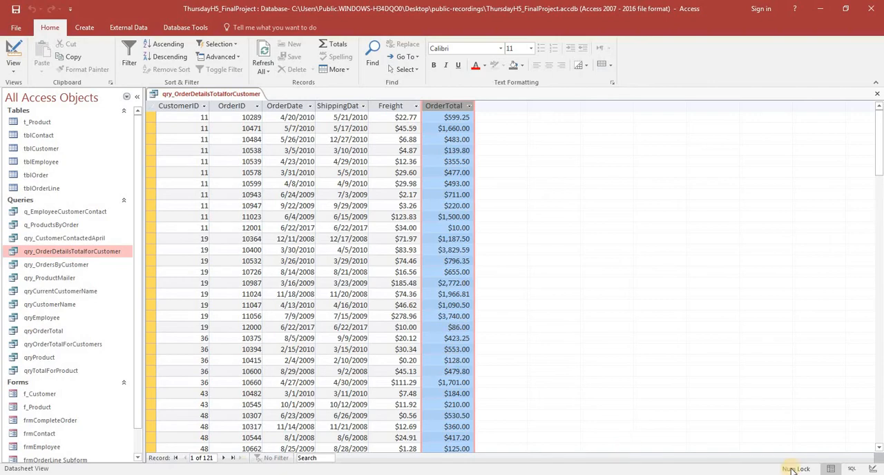
key("alt+Tab")
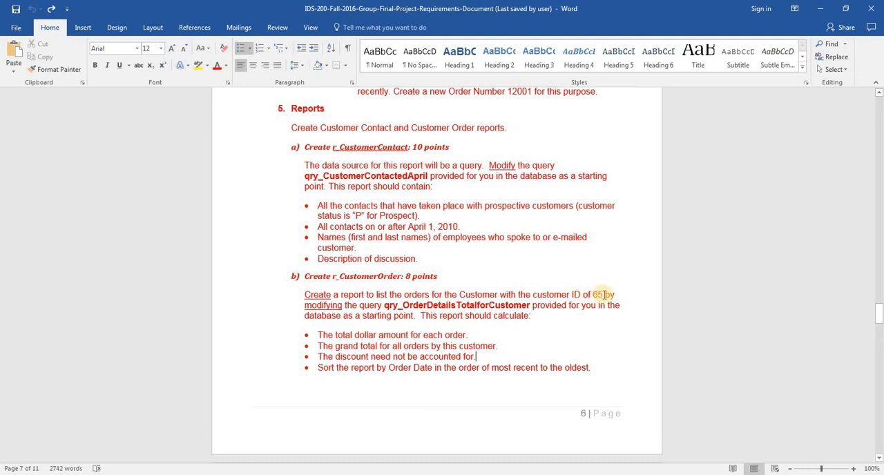
key("alt+Tab")
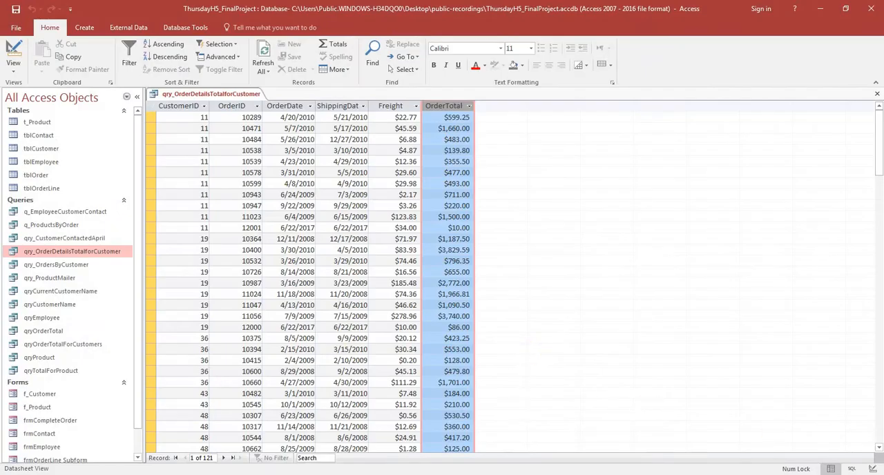
Restrict qry_OrderDetailsTotalforCustomer to CustomerID 65 in its design and display the resulting records
left_click(873, 469)
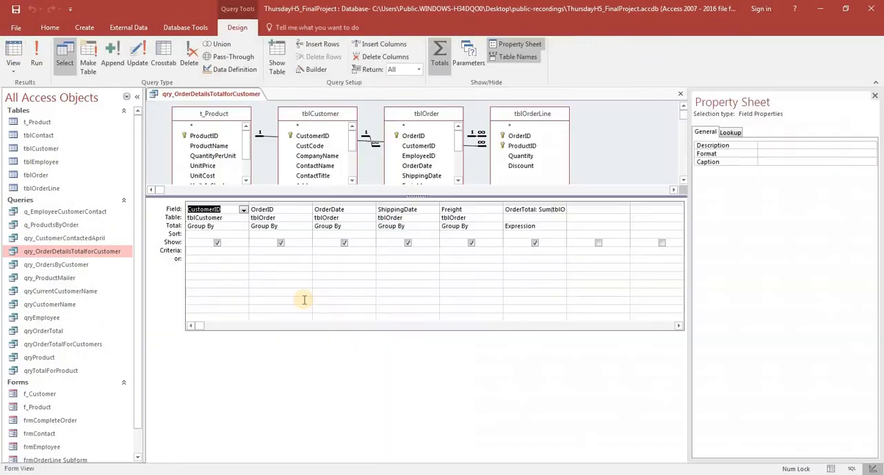
left_click(216, 251)
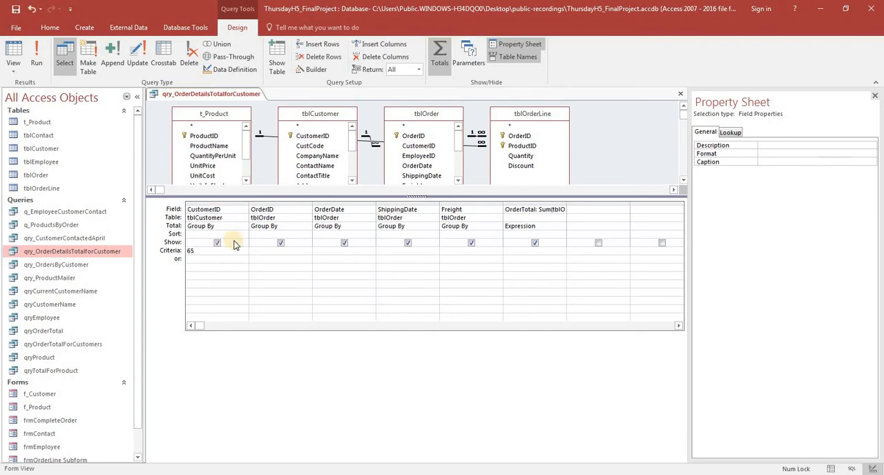
left_click(264, 251)
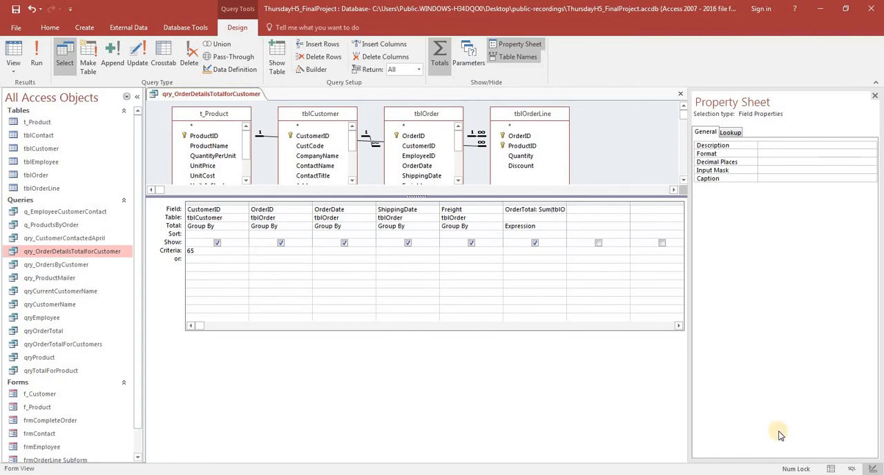
left_click(830, 469)
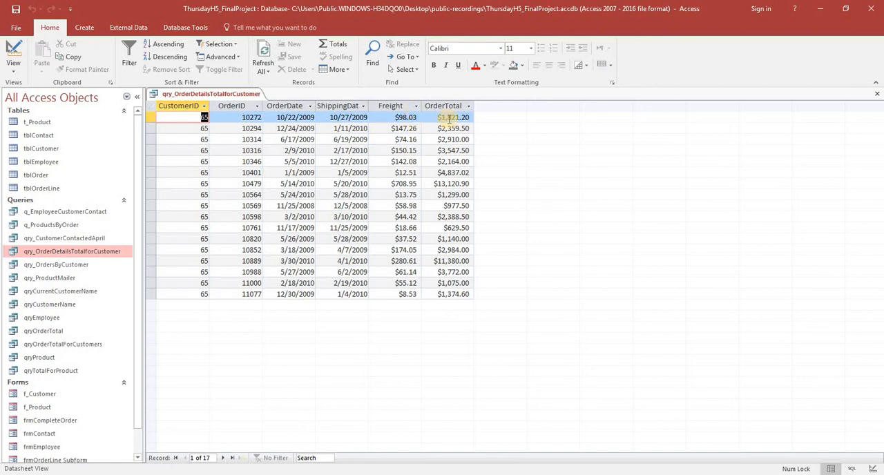
Recheck the report requirements, reopen the query design and widen the OrderTotal column to examine its full expression
key("alt+Tab")
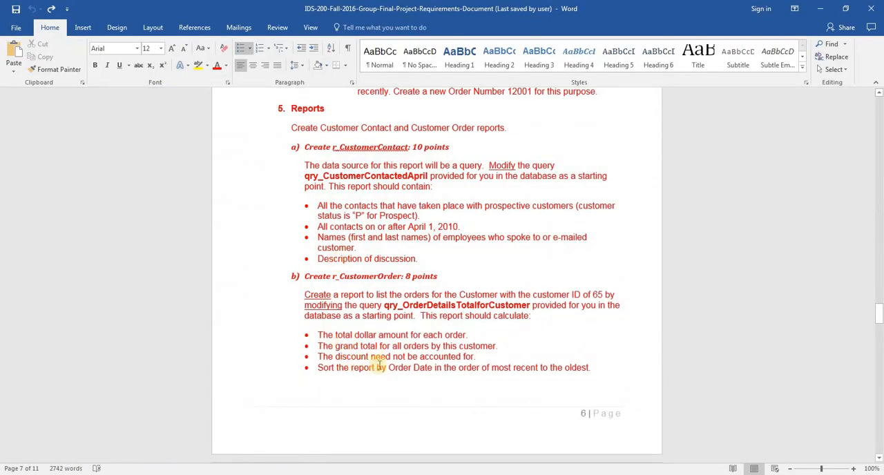
key("alt+Tab")
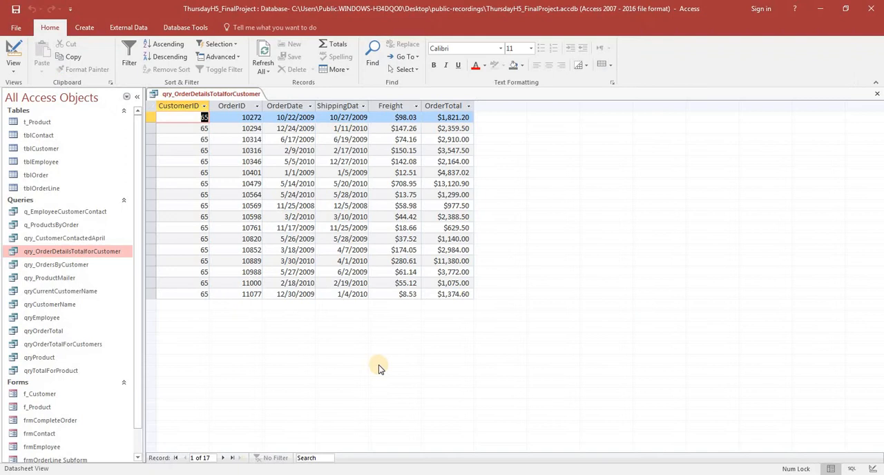
left_click(873, 470)
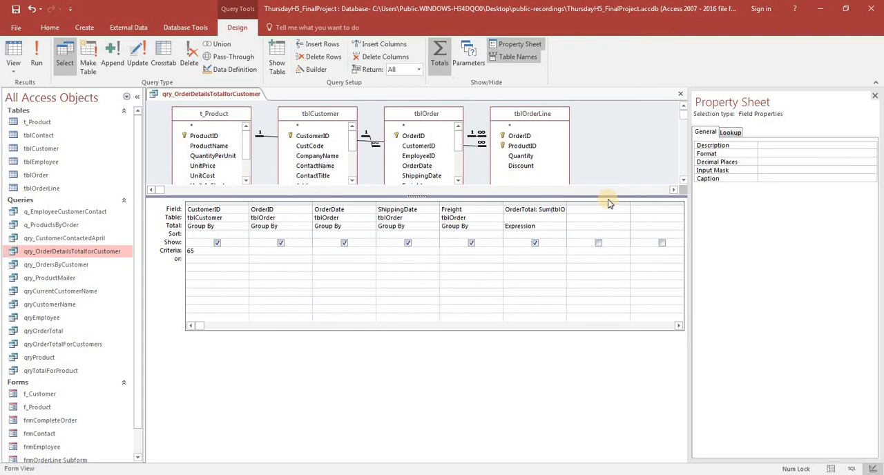
left_click_drag(607, 197, 610, 337)
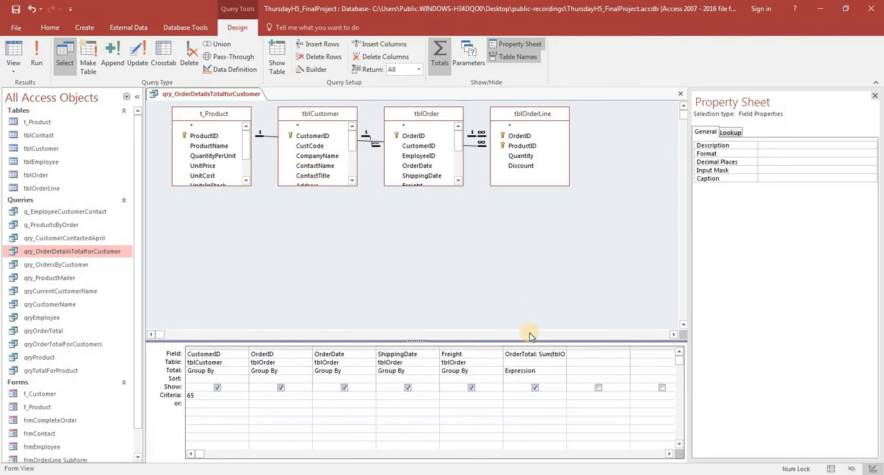
left_click(586, 355)
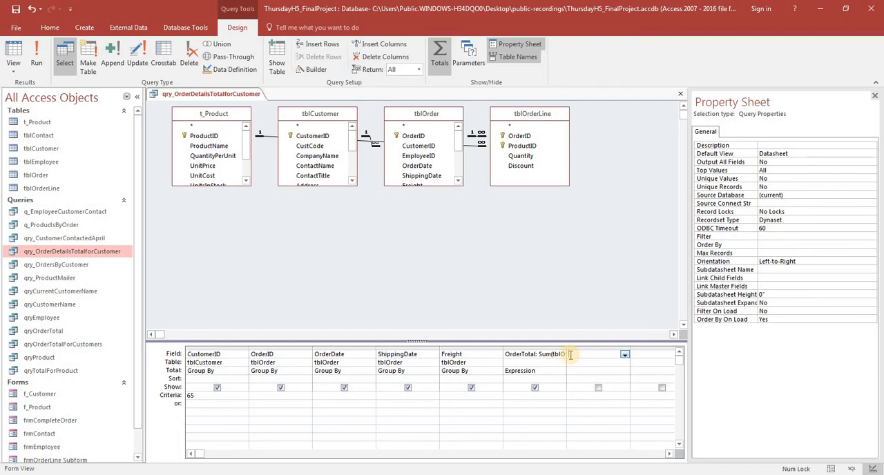
left_click(552, 355)
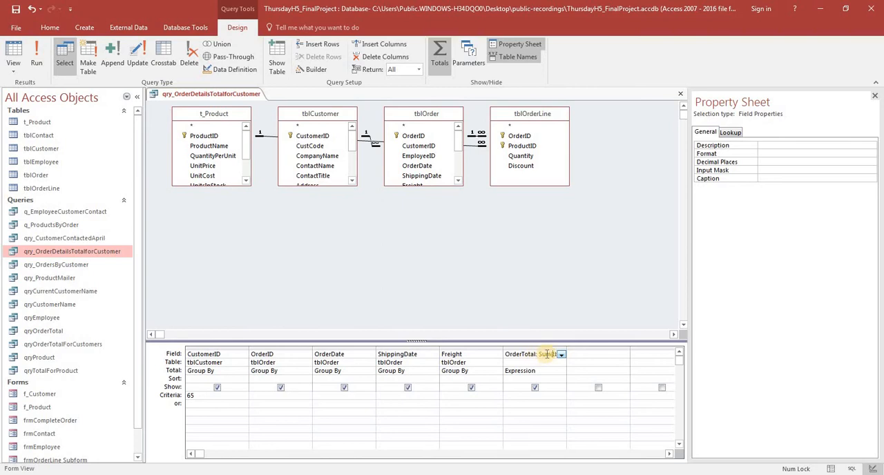
left_click_drag(566, 351, 712, 351)
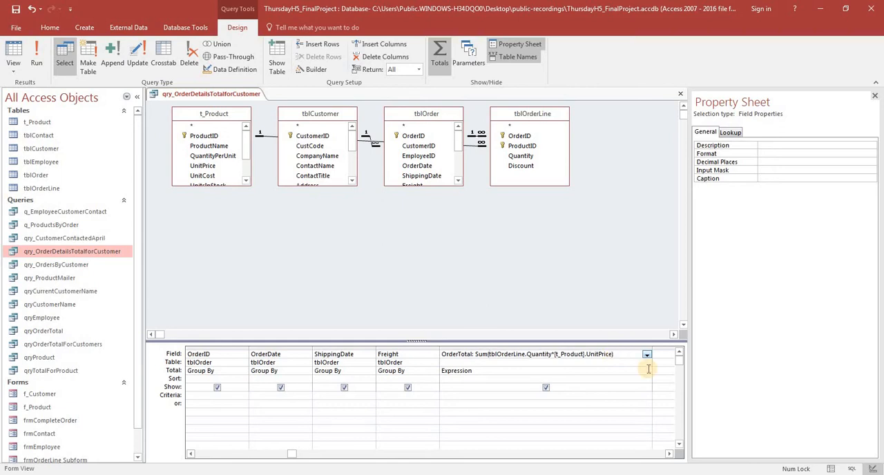
Examine the OrderTotal sum and its AS alias in the query's SQL statement, and return to the query design
left_click(852, 469)
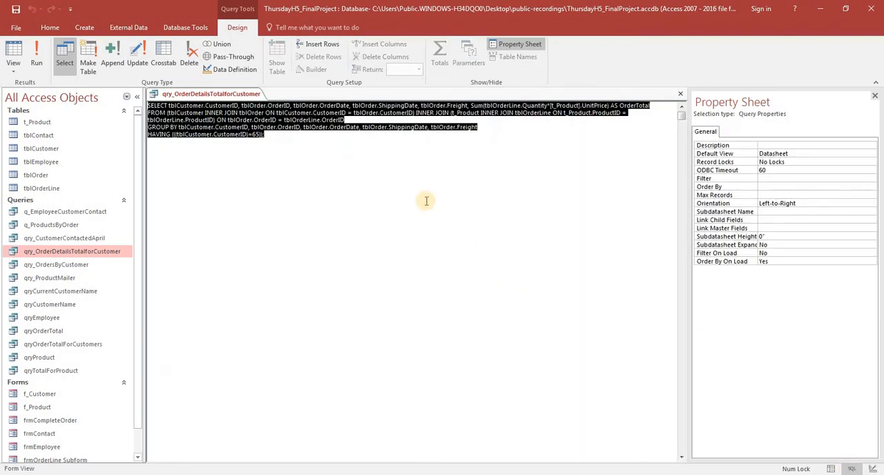
left_click(407, 161)
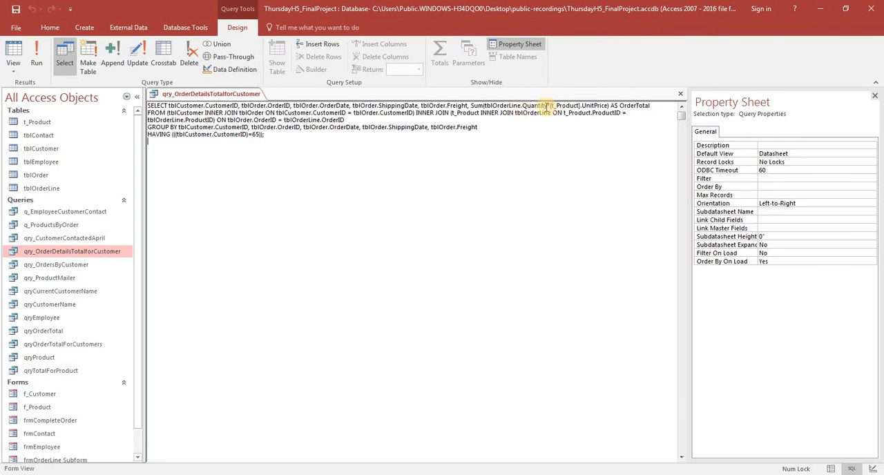
double_click(613, 105)
left_click(614, 105)
left_click(610, 105)
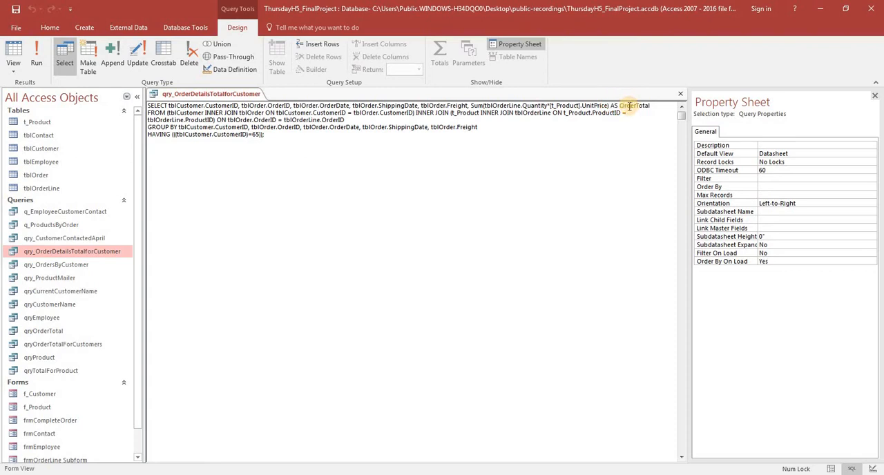
left_click(621, 105, "shift")
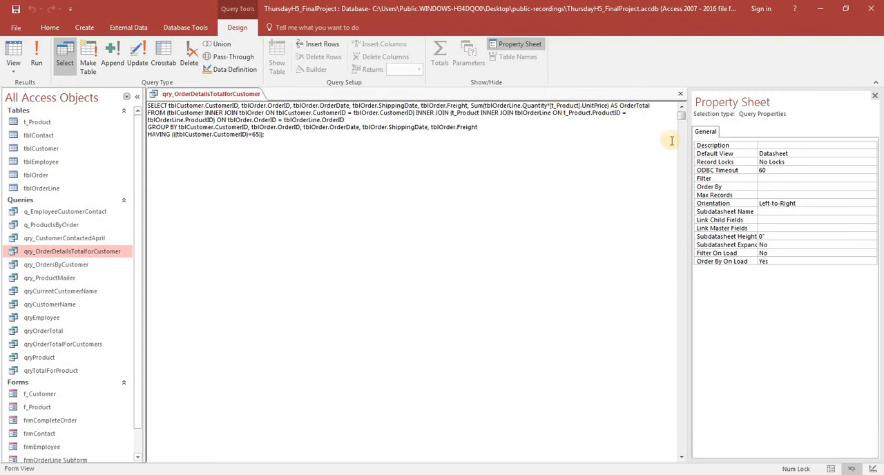
left_click(873, 469)
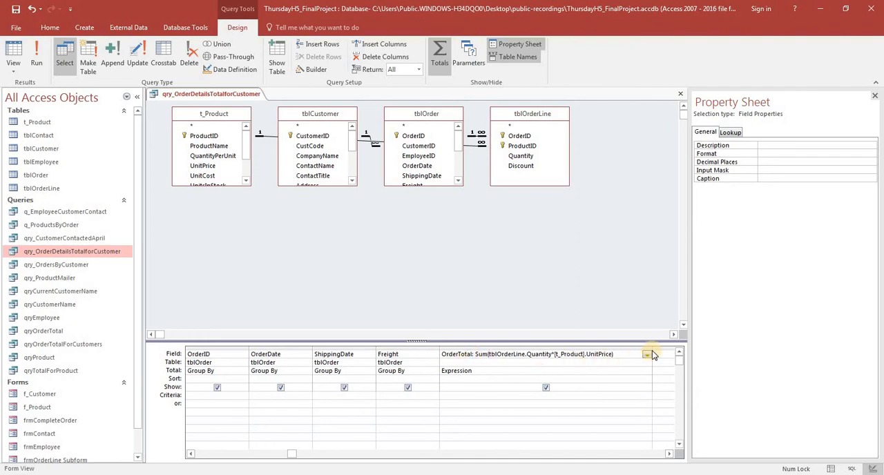
Narrow the OrderTotal column in the query design, widen the empty column beside it and add t_Product.UnitPrice there
left_click_drag(652, 350, 487, 354)
left_click(531, 356)
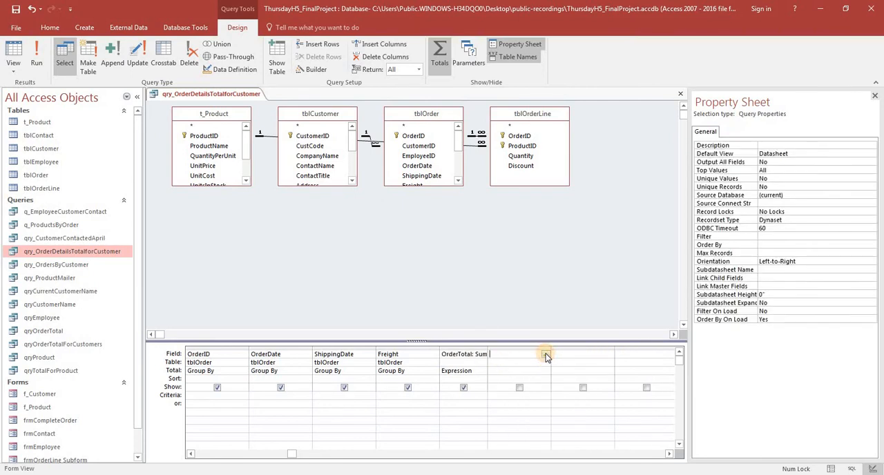
left_click(546, 356)
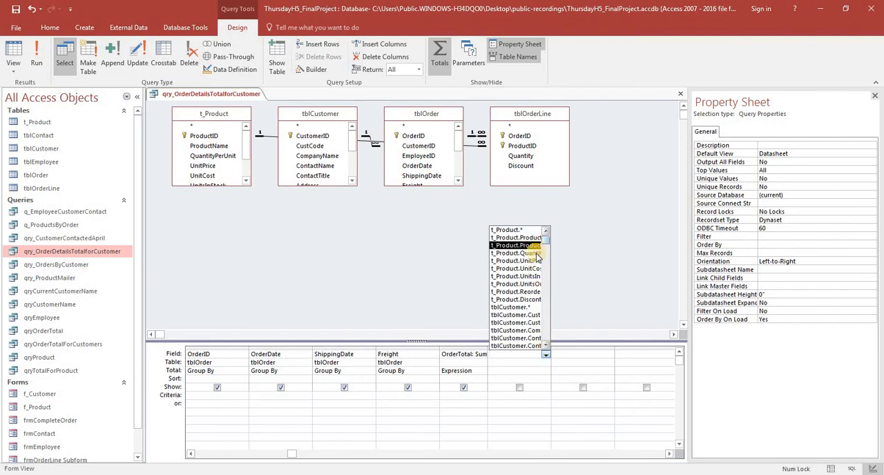
left_click(552, 355)
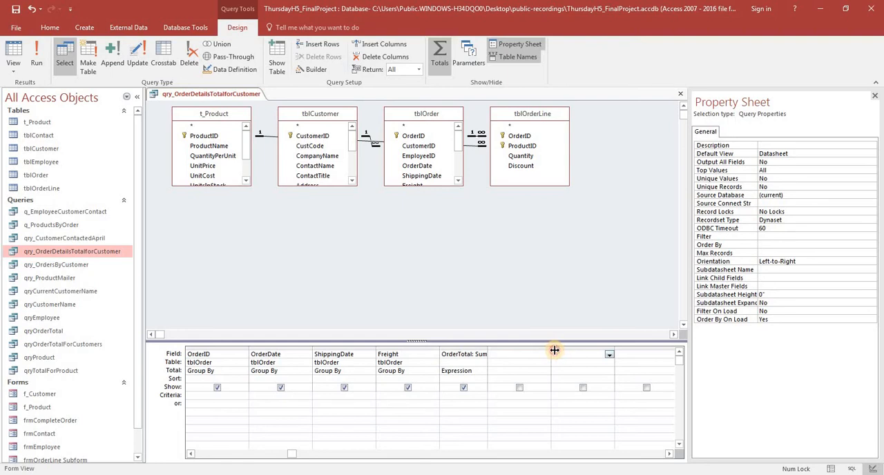
left_click_drag(554, 350, 568, 351)
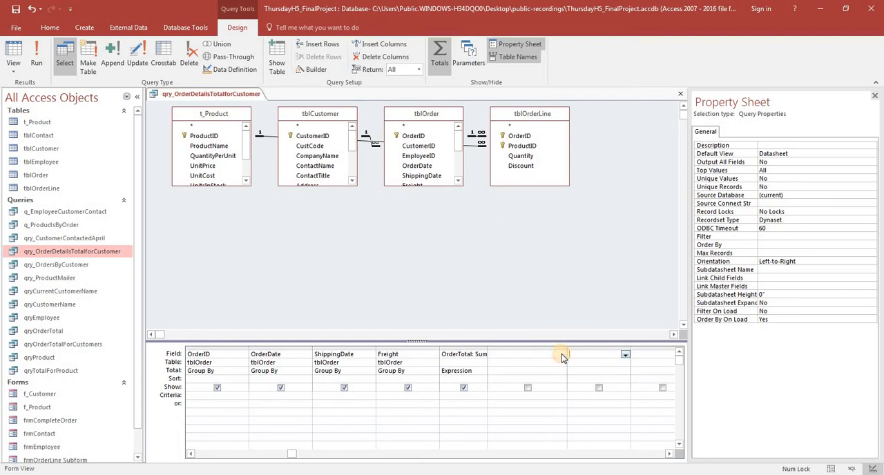
left_click(562, 355)
left_click(562, 354)
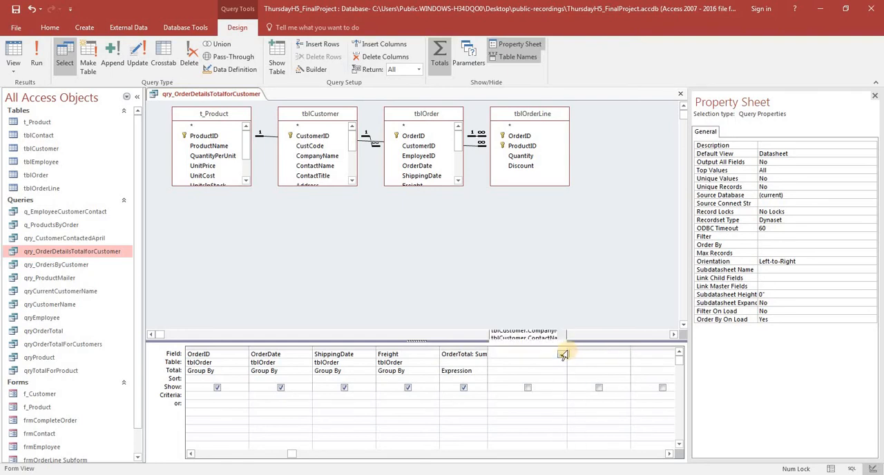
left_click(568, 351)
left_click_drag(566, 350, 578, 351)
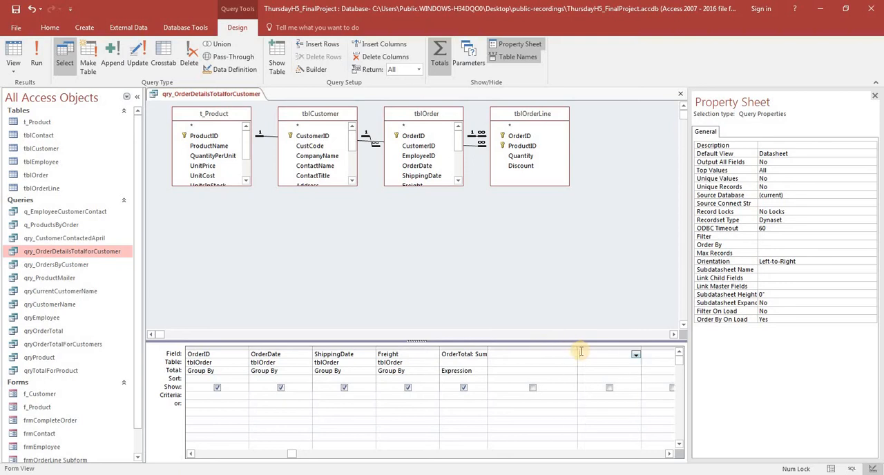
left_click(573, 355)
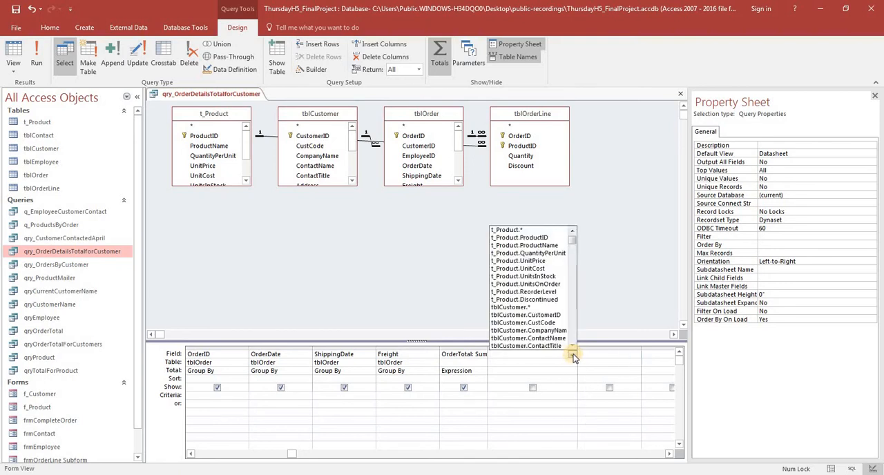
left_click(530, 264)
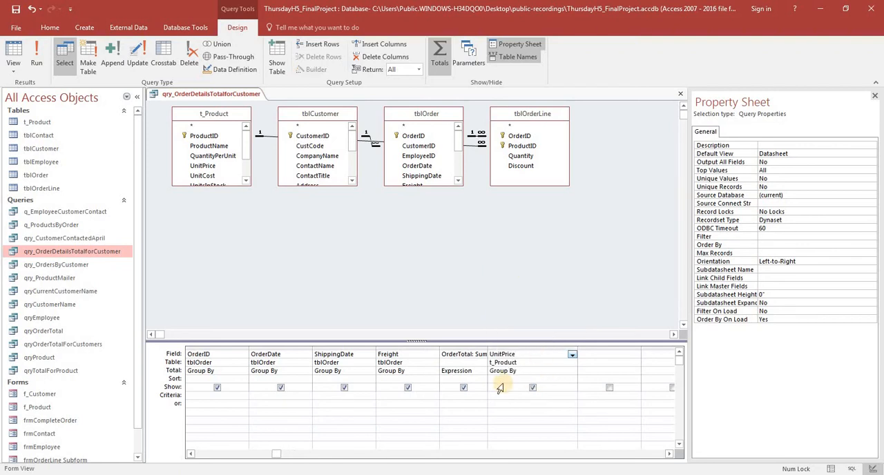
left_click(606, 355)
Review the query's records with the unit price and its SQL statement, and return to the query design
left_click(829, 470)
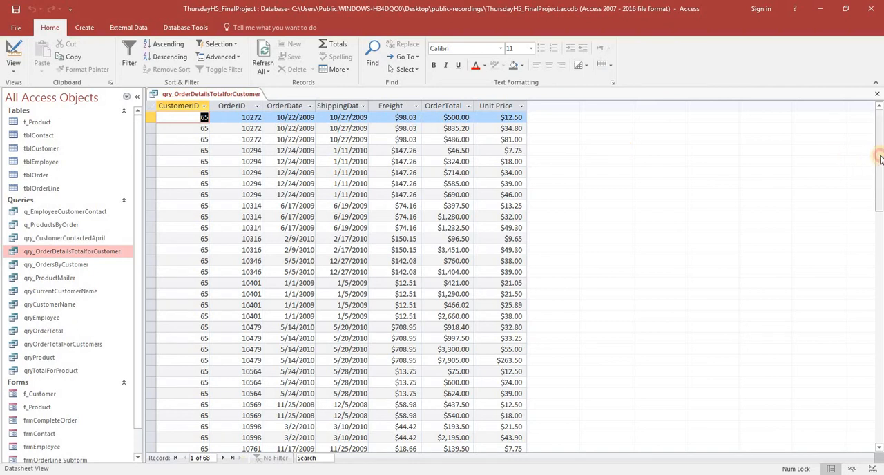
mouse_move(881, 159)
left_mouse_down()
mouse_move(879, 363)
mouse_move(882, 153)
left_mouse_up()
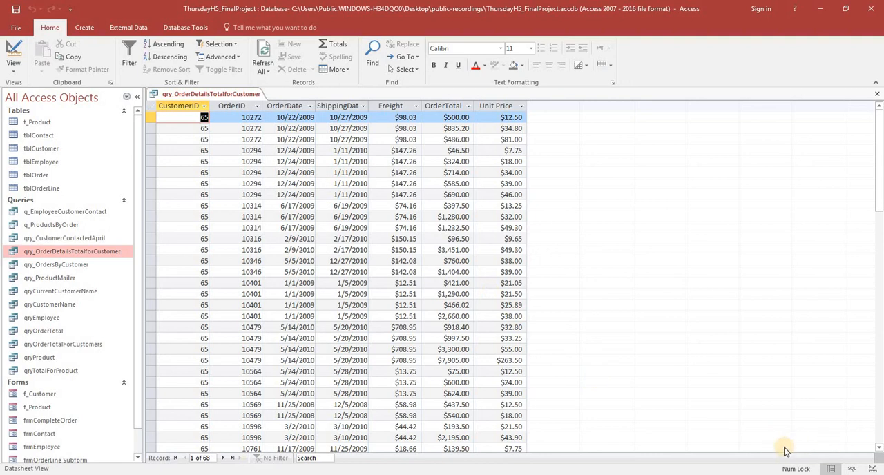
left_click(854, 471)
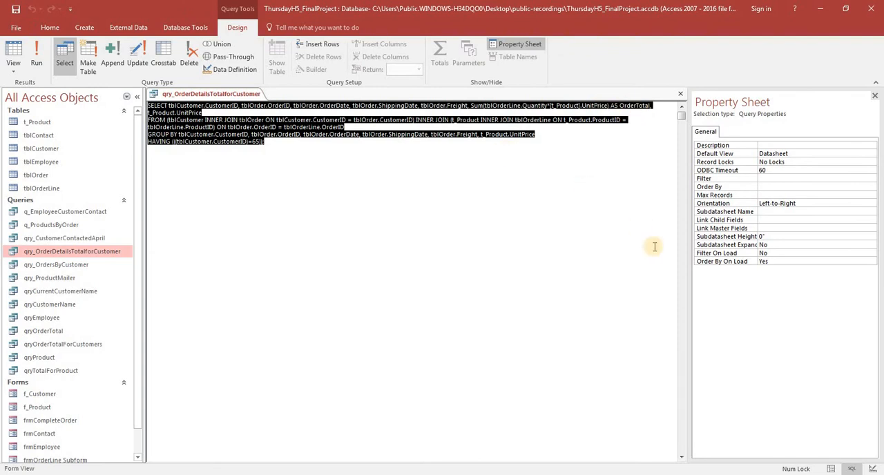
left_click(874, 470)
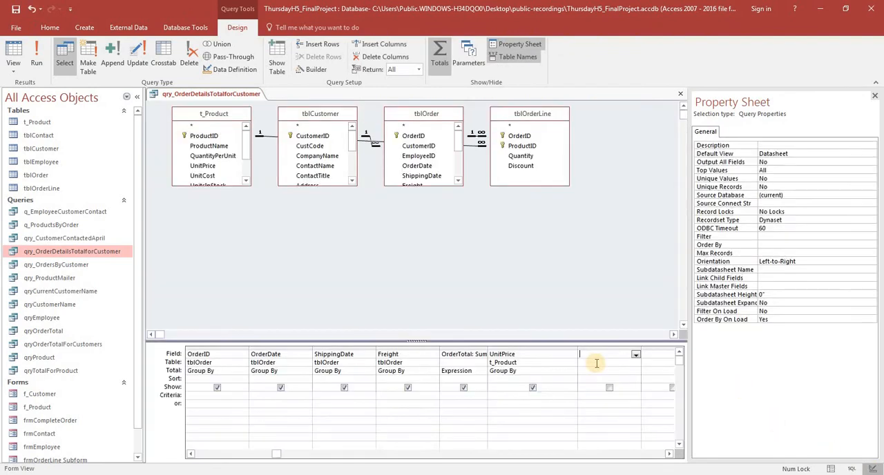
left_click(829, 470)
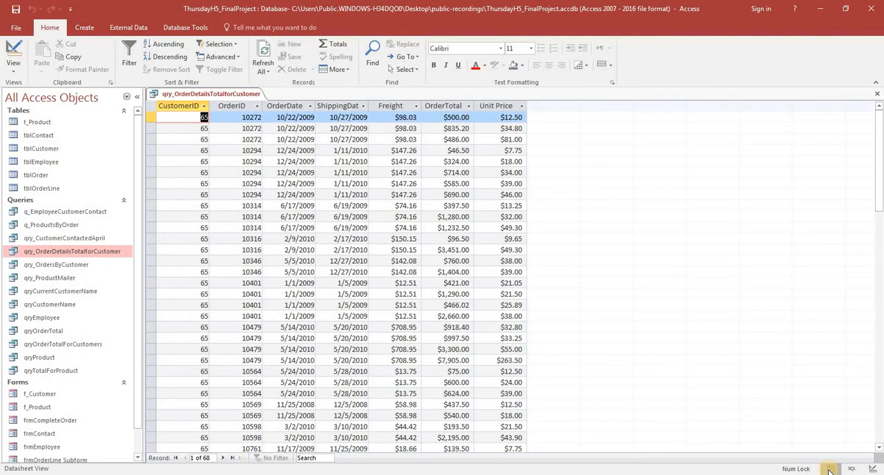
left_click(874, 470)
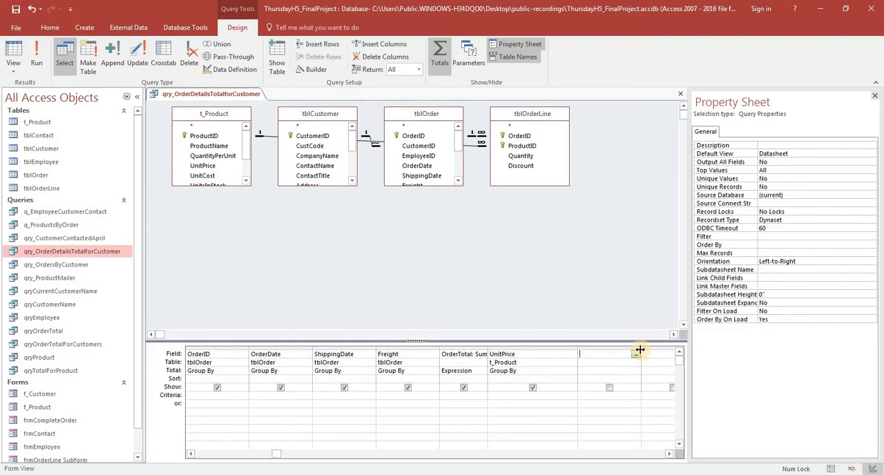
Widen the empty column after UnitPrice, add tblOrderLine.Quantity to it and display the query's records
left_click_drag(640, 350, 671, 351)
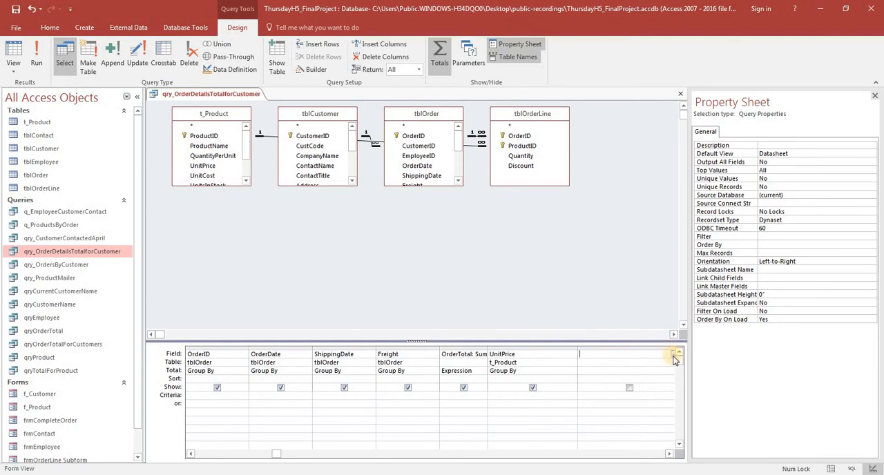
left_click(674, 354)
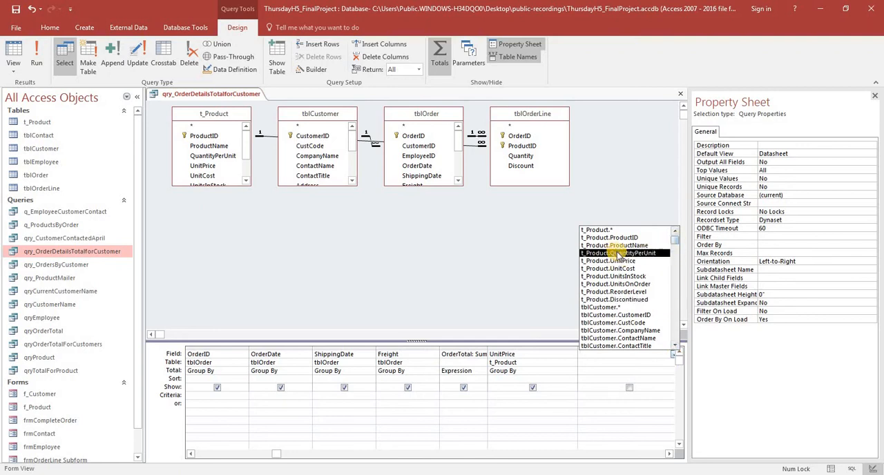
scroll(677, 336, "down", 8)
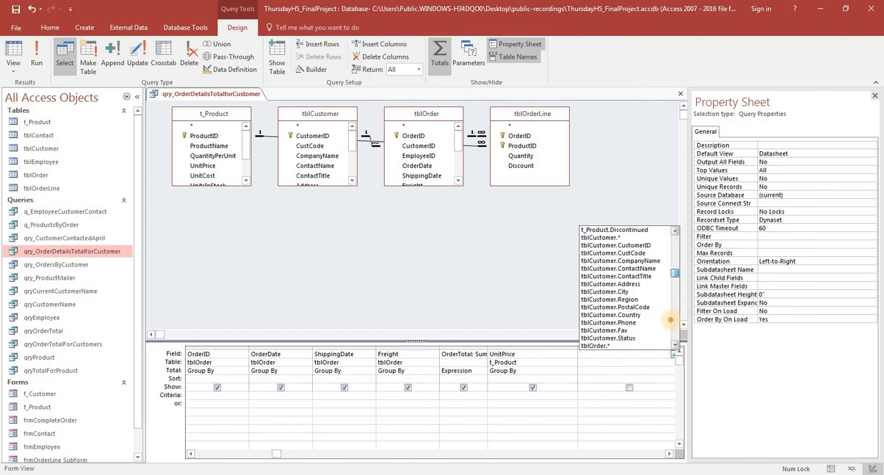
scroll(678, 336, "down", 2)
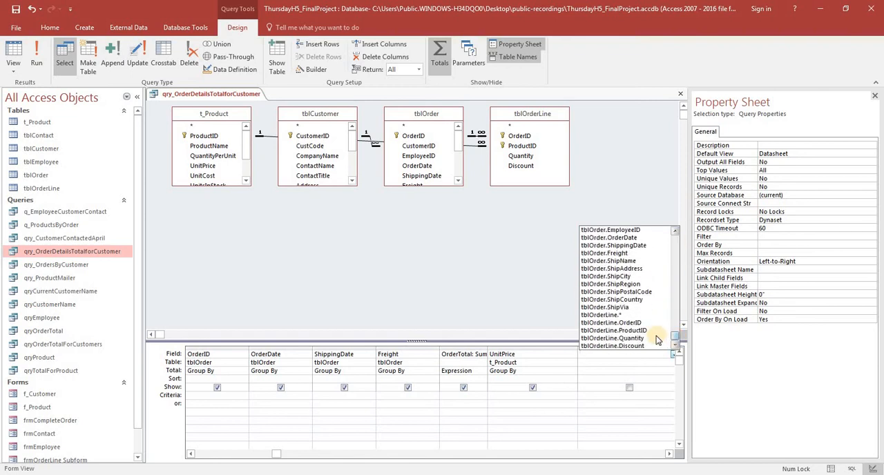
left_click(606, 339)
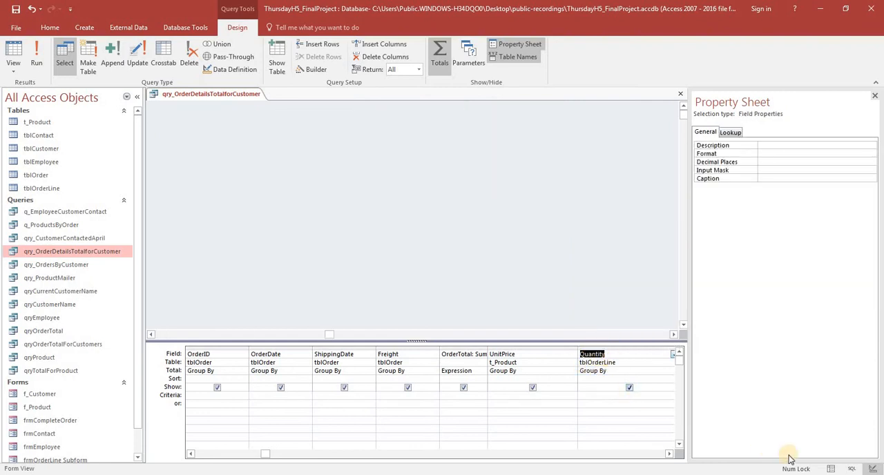
left_click(551, 396)
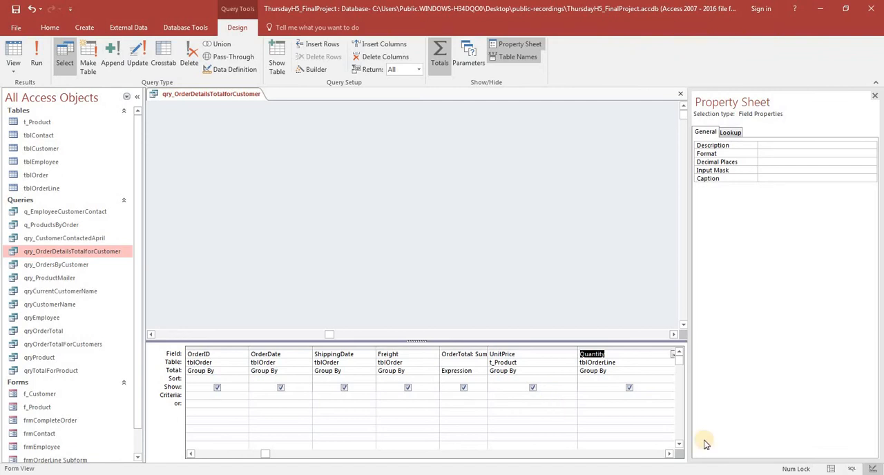
left_click(831, 469)
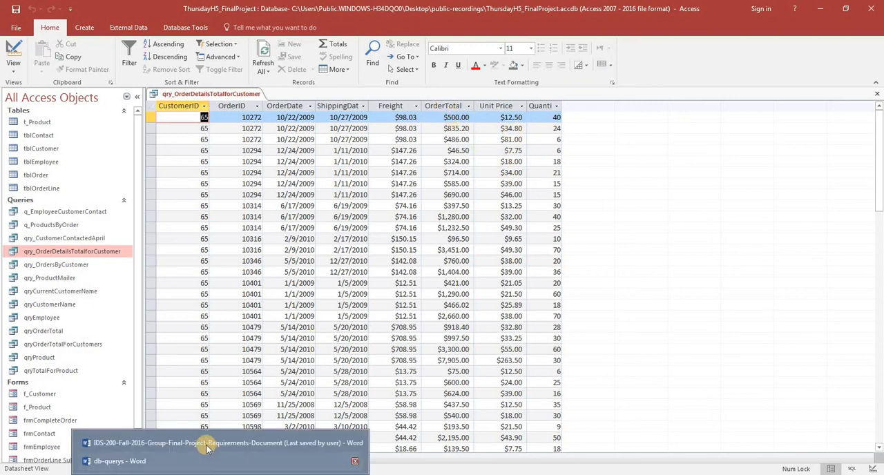
Switch to the Word requirements document and compare the r_CustomerOrder total requirements with the query's OrderTotal, Unit Price and Quantity columns
left_click(206, 442)
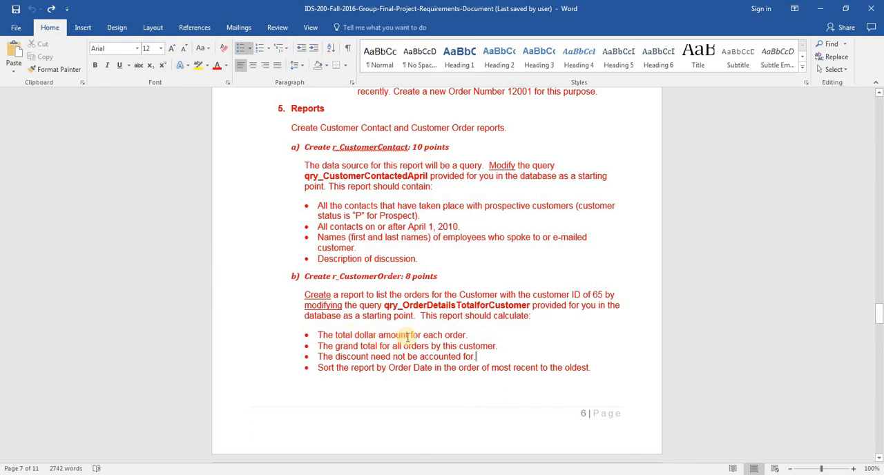
key("alt+Tab")
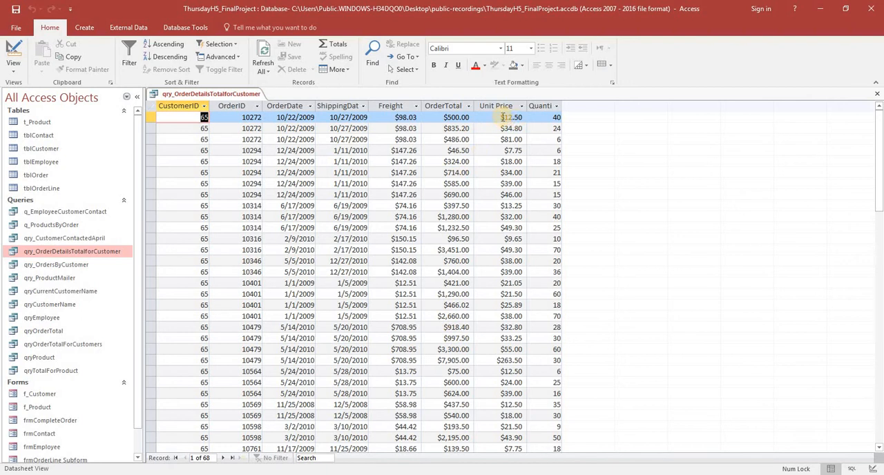
key("alt+Tab")
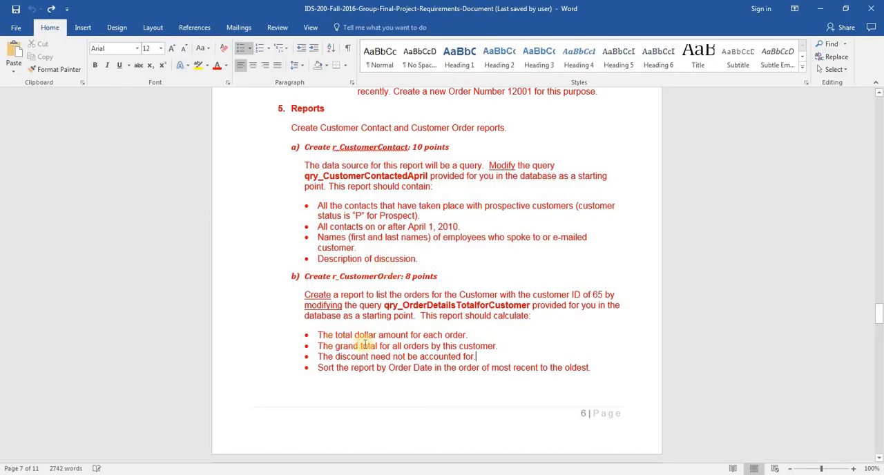
key("alt+Tab")
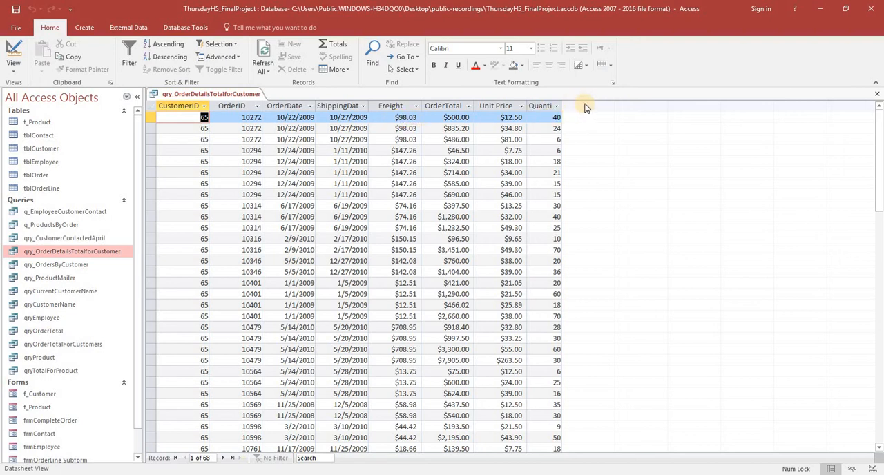
key("alt+Tab")
Reopen the query design and move the OrderTotal column after the UnitPrice and Quantity columns
left_click(872, 470)
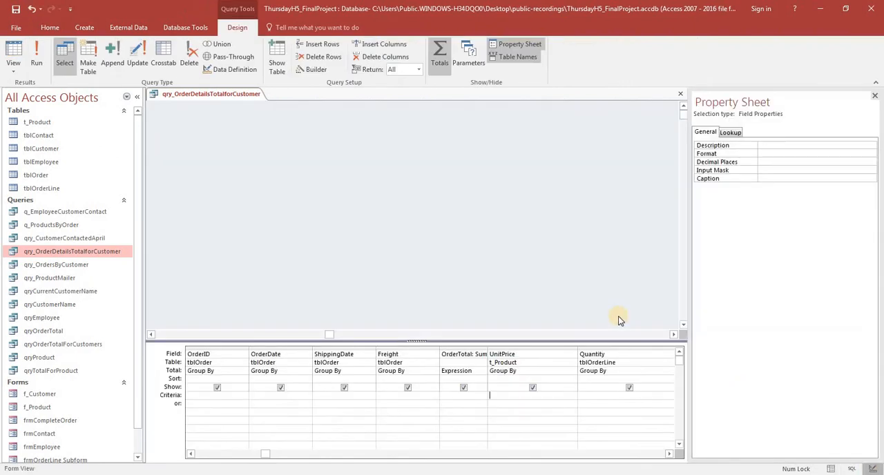
left_click(472, 354)
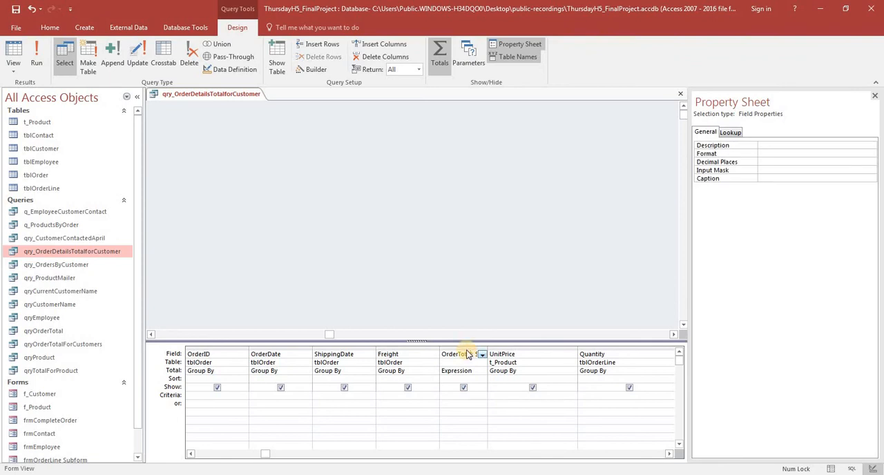
left_click(467, 348)
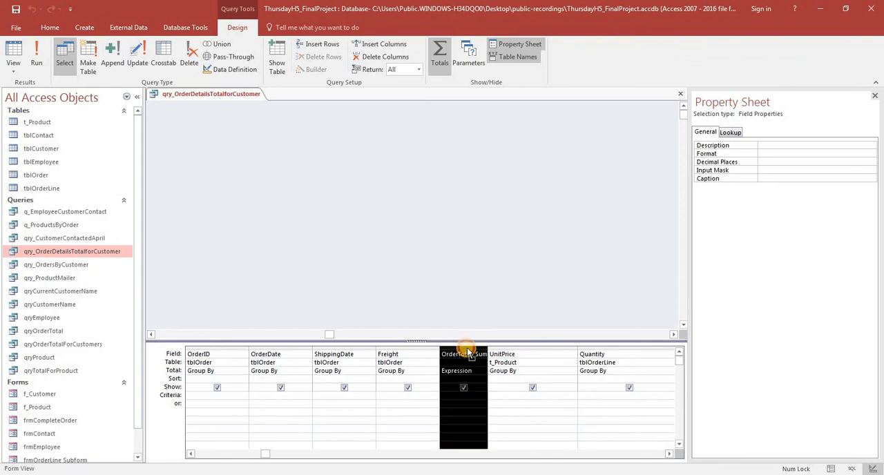
left_click_drag(468, 352, 248, 369)
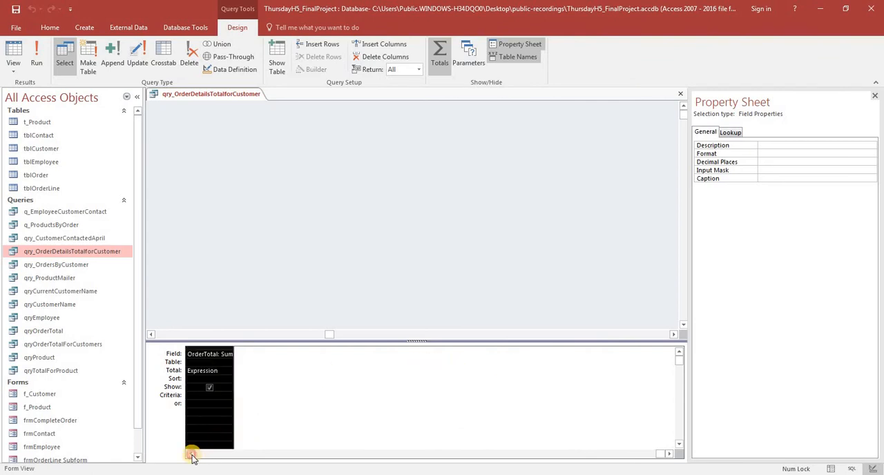
scroll(191, 454, "left", 6)
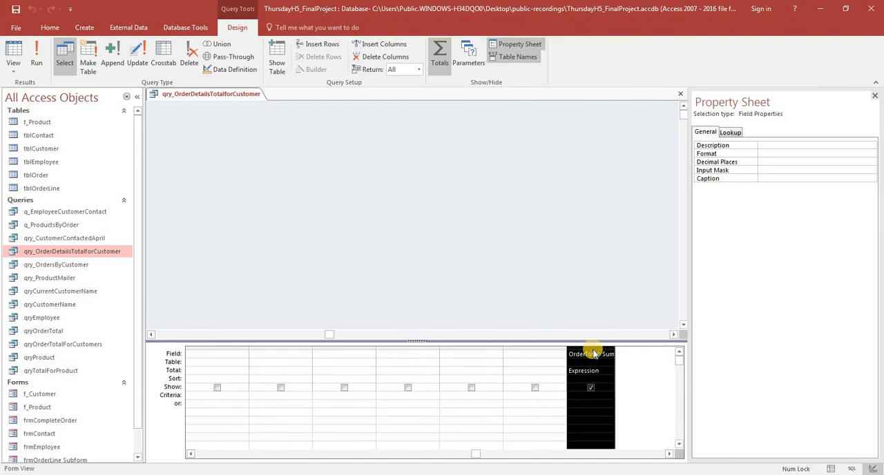
left_click_drag(592, 353, 646, 357)
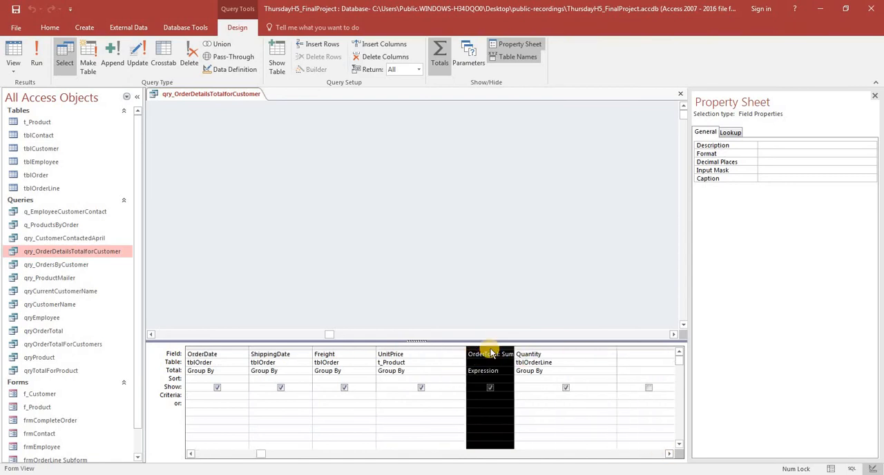
left_click_drag(491, 349, 624, 353)
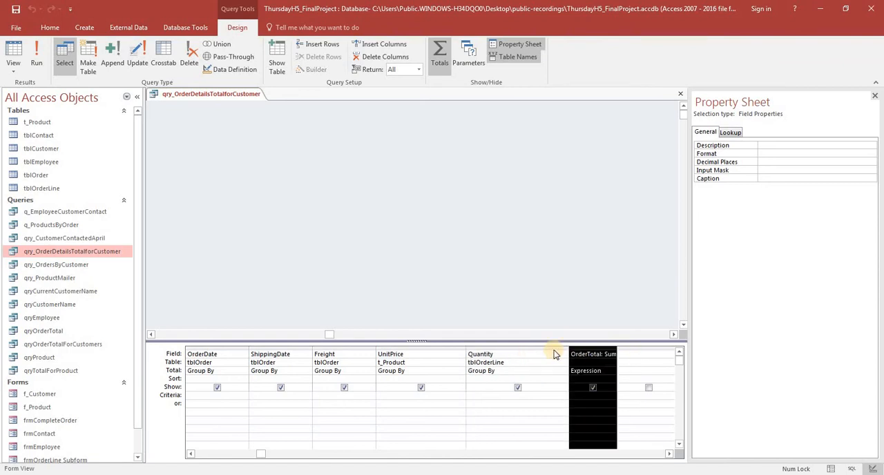
Narrow the Quantity column in the design grid and place the focus in the OrderTotal field
left_click(560, 349)
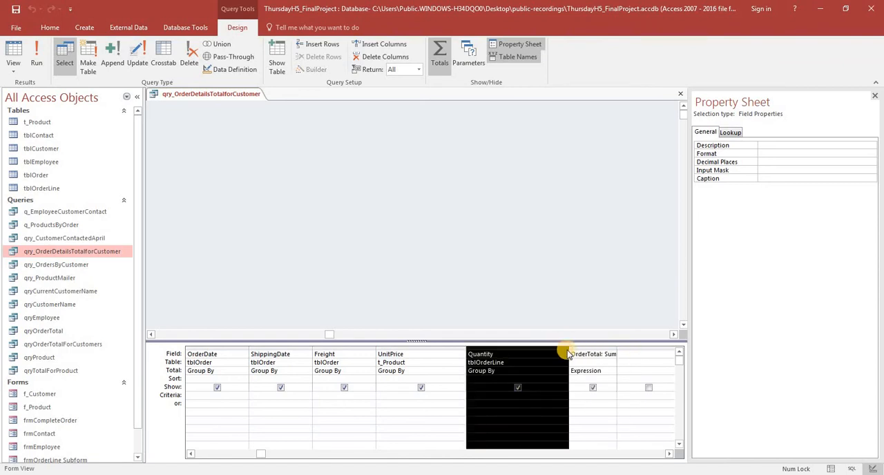
left_click_drag(568, 348, 501, 351)
left_click(435, 353)
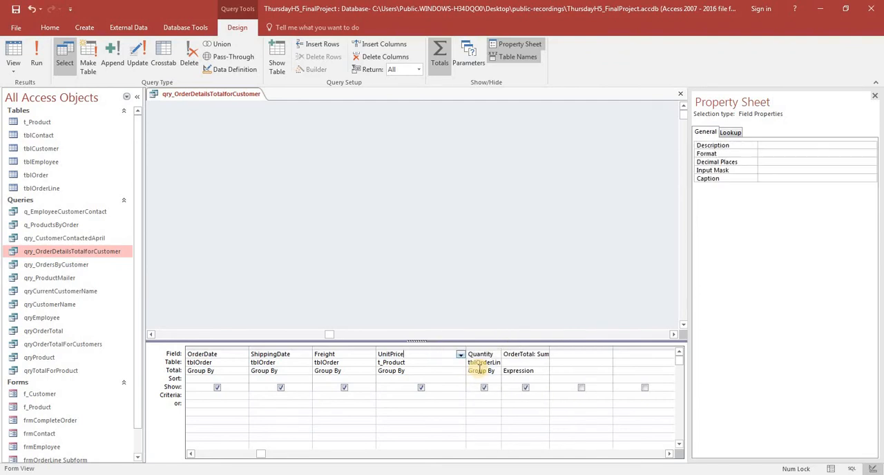
left_click(541, 354)
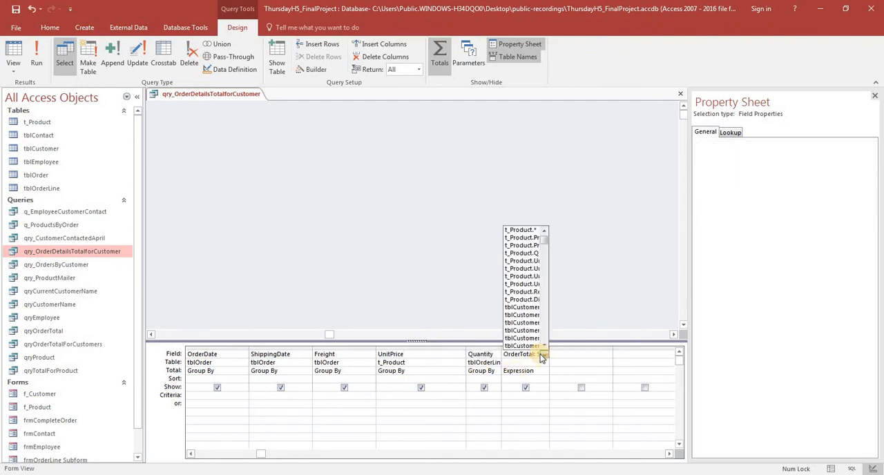
Open the OrderTotal expression in the Zoom editor and rename the calculated field to GrandTotal
right_click(533, 355)
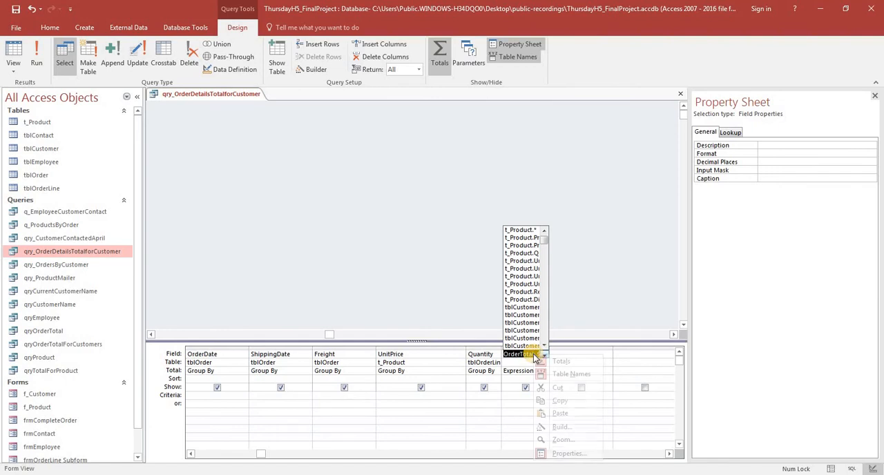
left_click(561, 441)
left_click(474, 144)
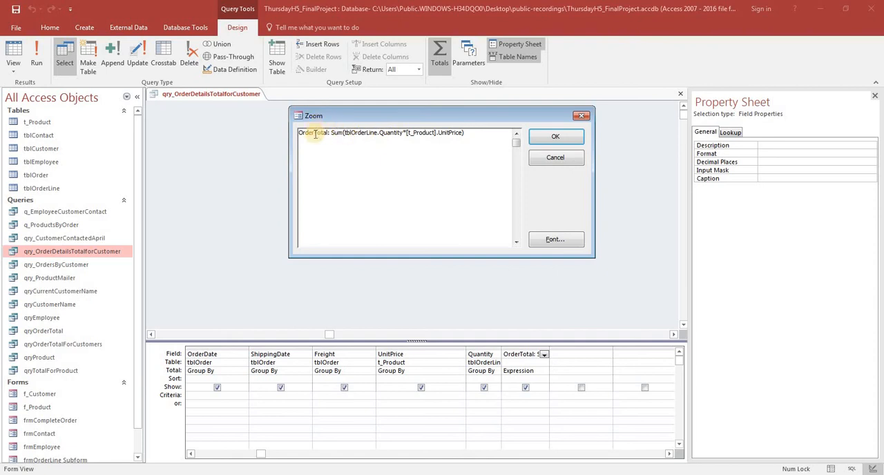
key("BackSpace")
key("BackSpace")
key("BackSpace")
key("BackSpace")
key("BackSpace")
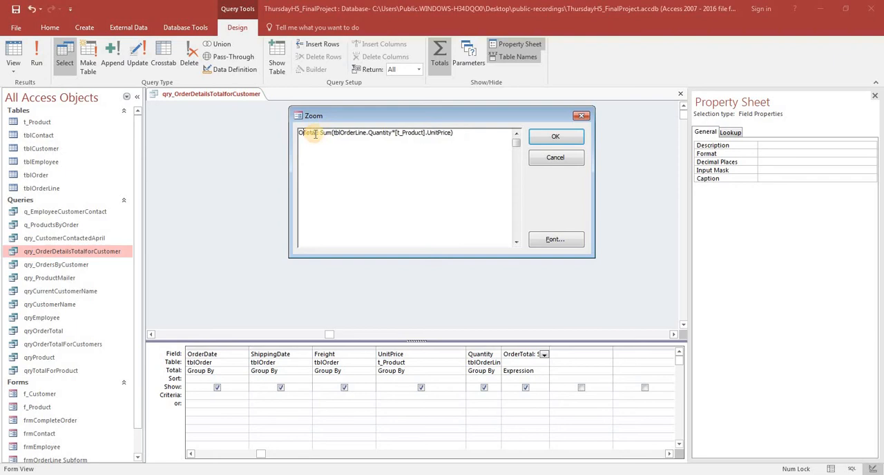
type("Gr")
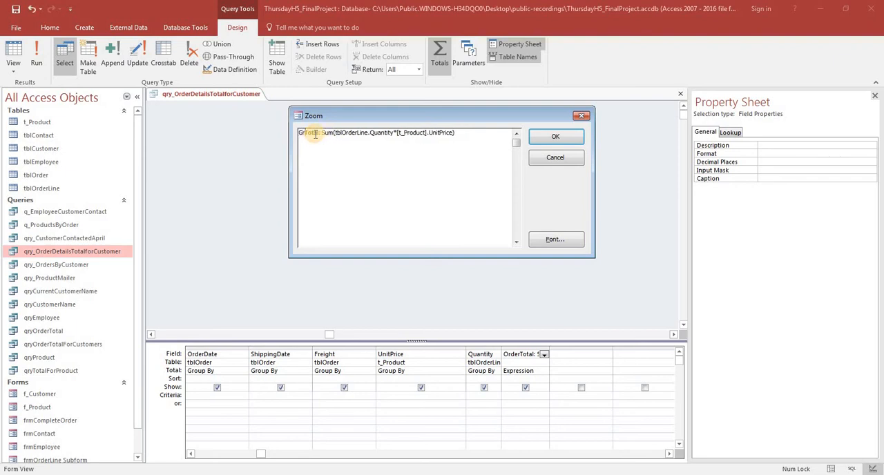
type("and")
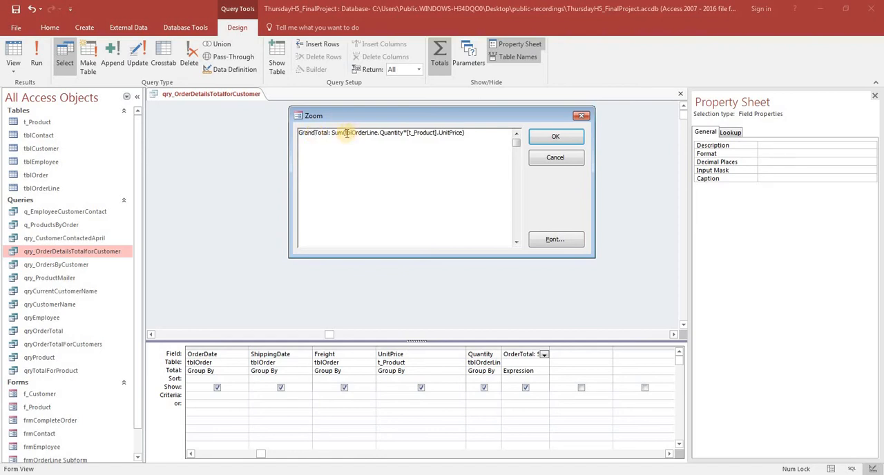
Remove the Sum function from the GrandTotal expression, leaving tblOrderLine.Quantity*[t_Product].UnitPrice, and accept it
key("BackSpace")
key("BackSpace")
key("BackSpace")
key("BackSpace")
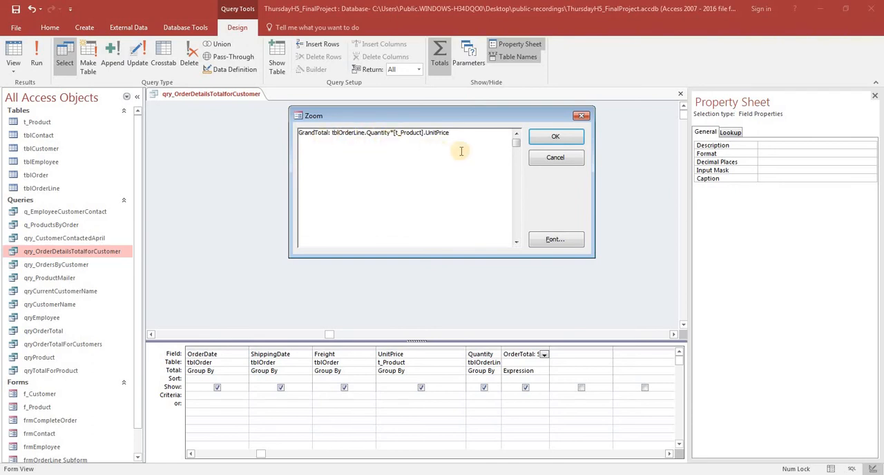
left_click(547, 138)
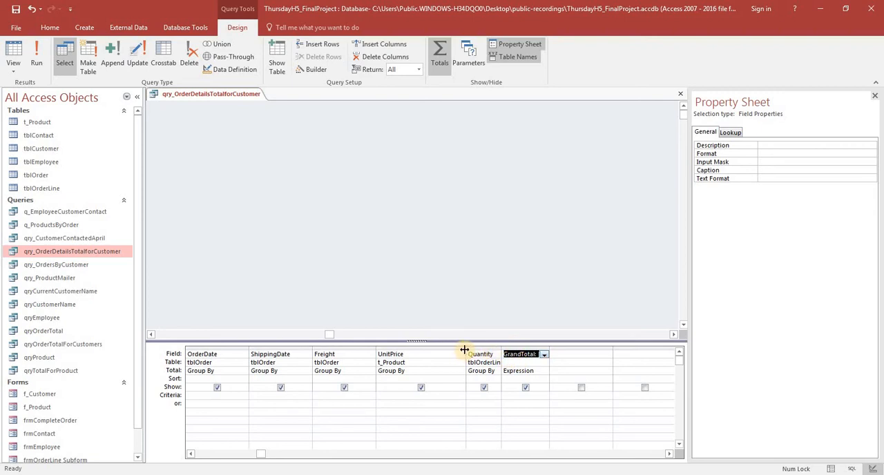
Narrow the UnitPrice column in the design grid and display the query's records
left_click_drag(465, 349, 430, 349)
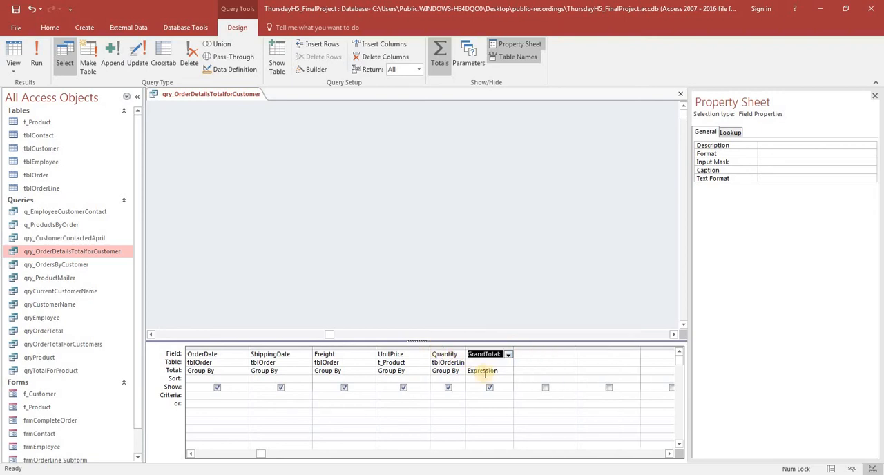
left_click(563, 370)
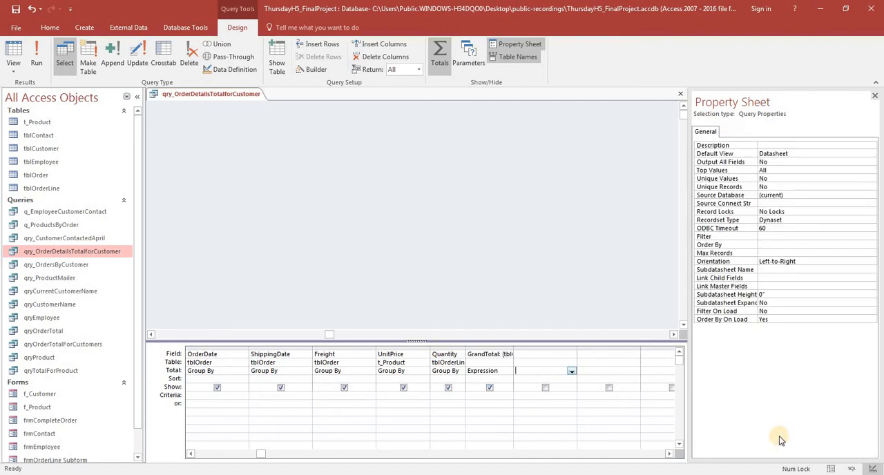
left_click(831, 469)
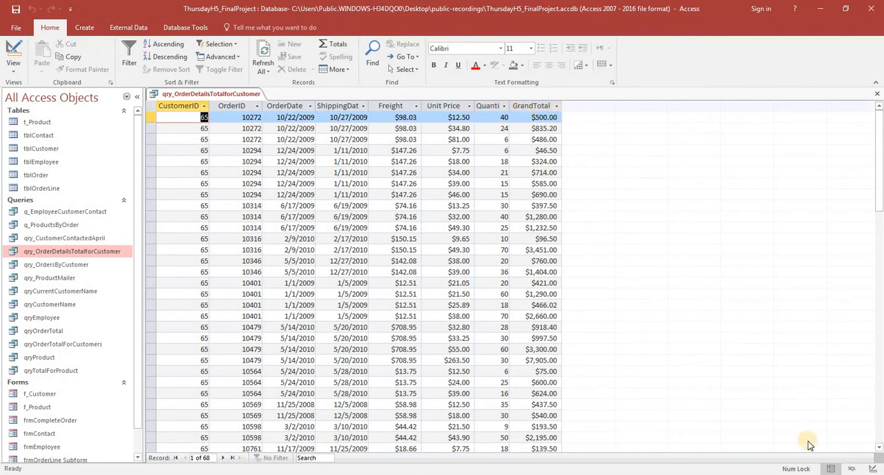
Examine the query's SQL statement, including its GrandTotal expression, and return to the query's records
left_click(851, 469)
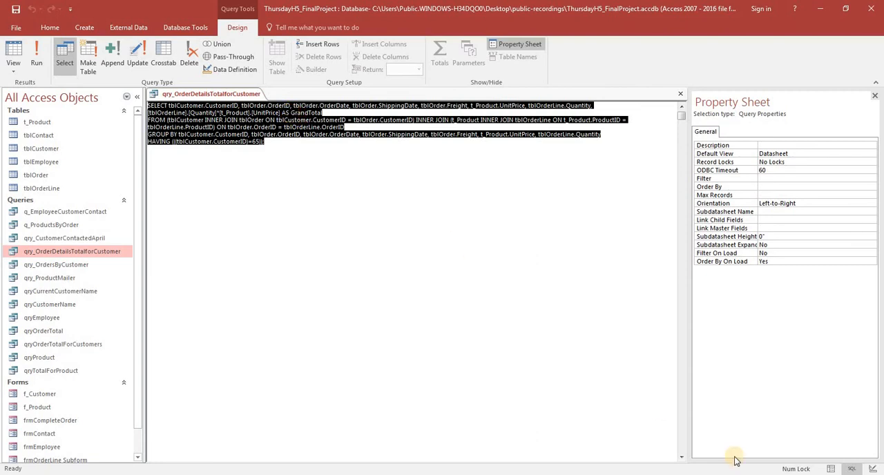
left_click(832, 469)
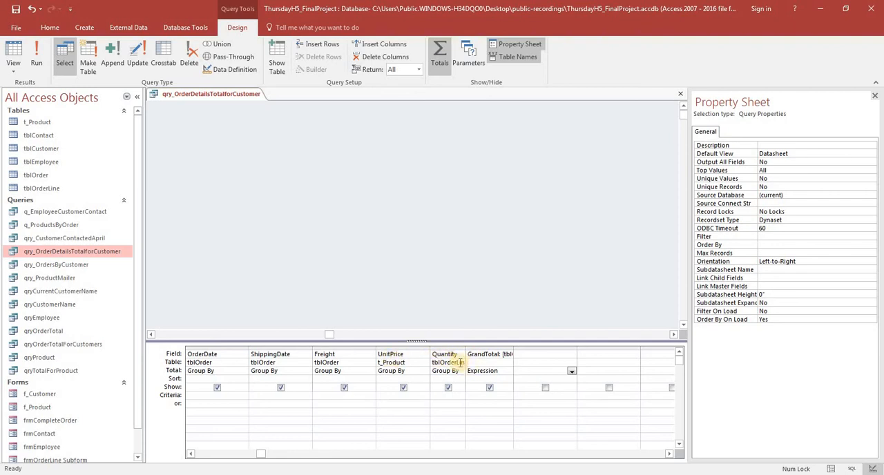
left_click(831, 469)
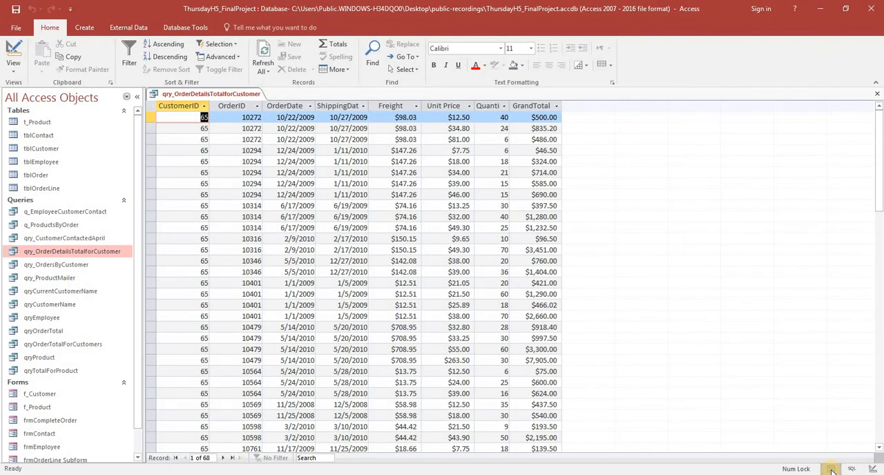
Check the r_CustomerOrder sort requirement in the Word document and sort the query's OrderDate column from newest to oldest
key("alt+Tab")
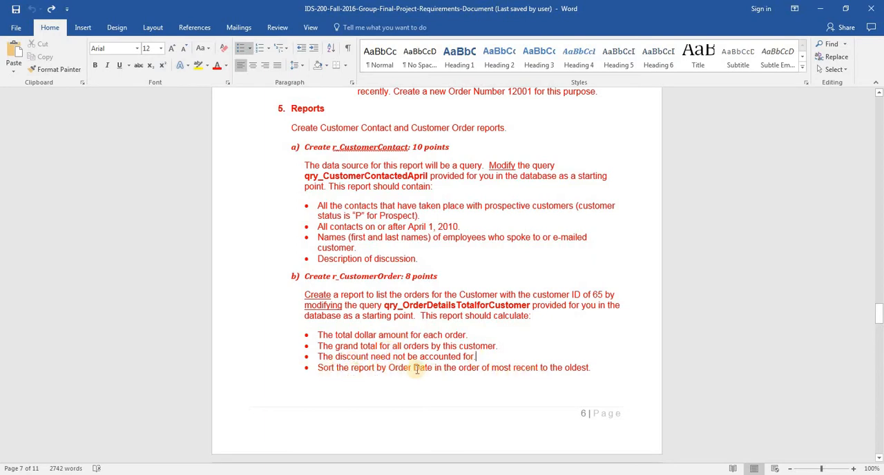
key("alt+Tab")
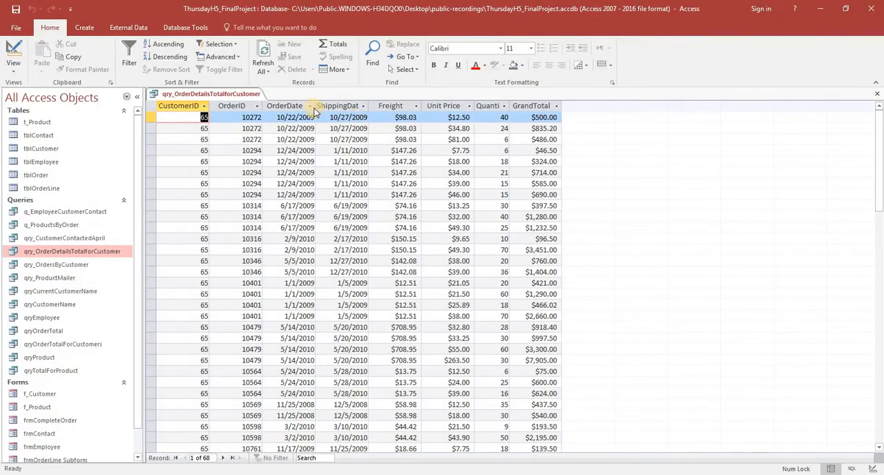
left_click(311, 107)
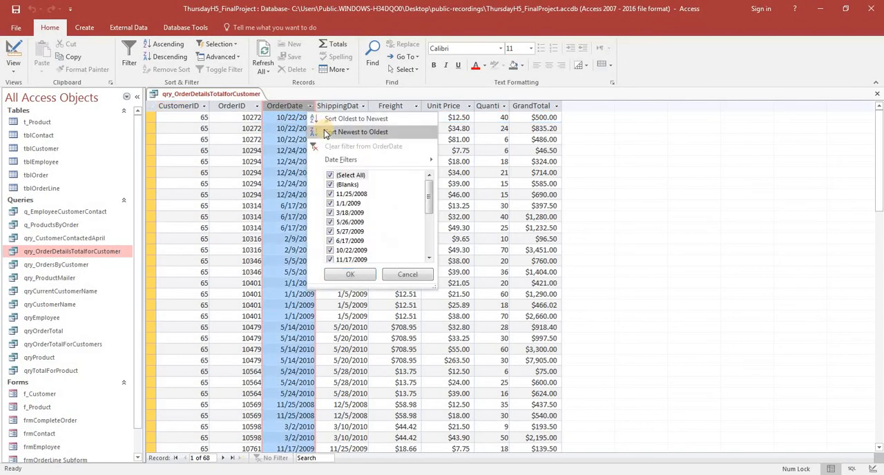
key("alt+Tab")
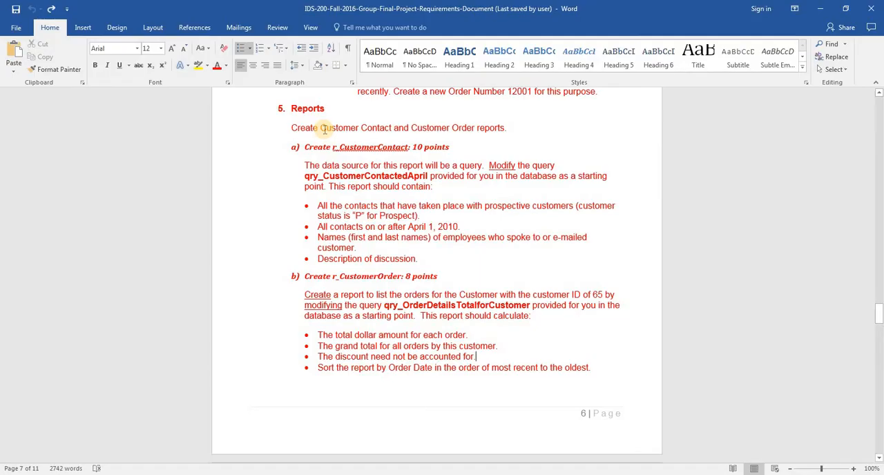
key("alt+Tab")
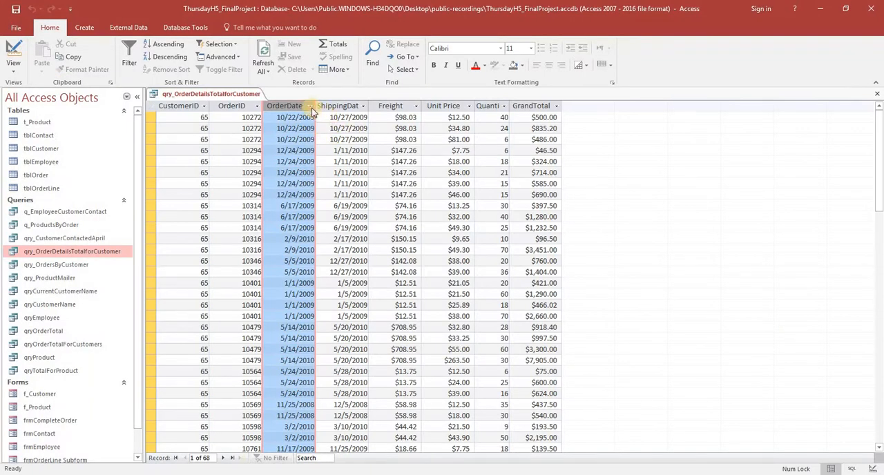
left_click(310, 107)
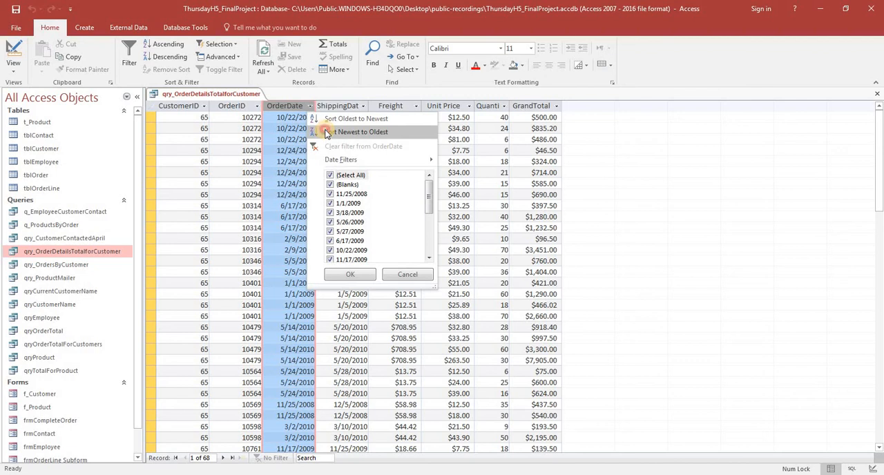
left_click(328, 133)
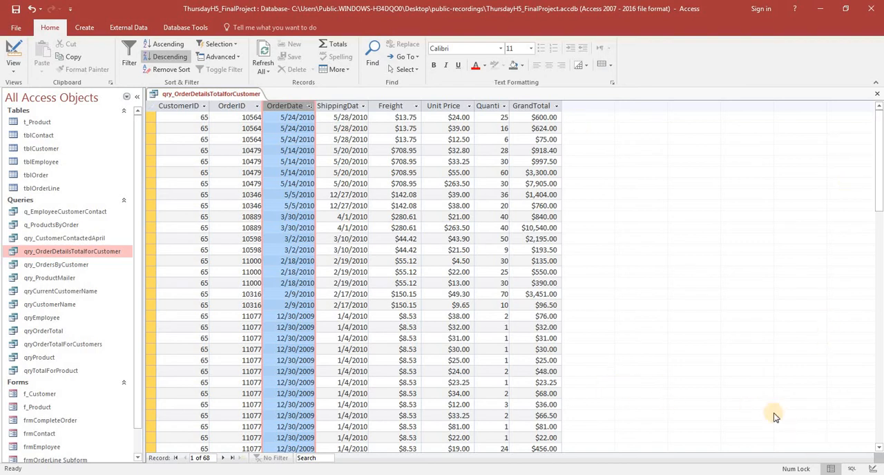
Switch to the Word requirements document, read on past the r_CustomerOrder requirements into the Integration section, and return to Access
key("alt+Tab")
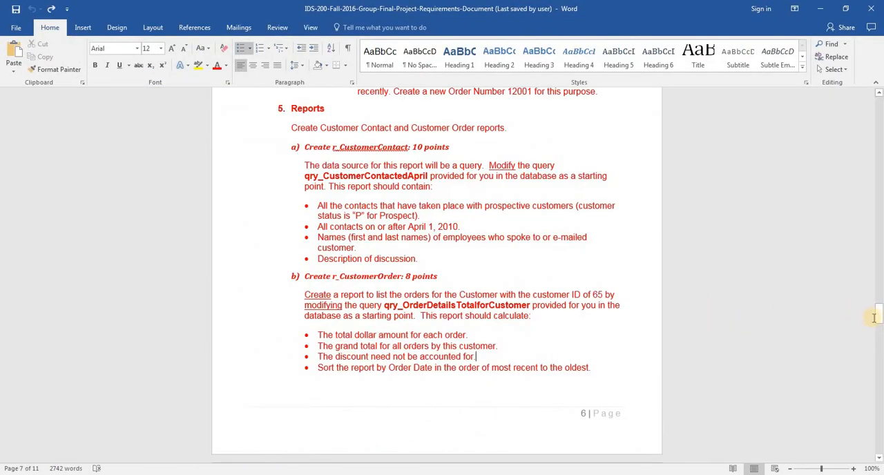
left_click_drag(877, 323, 878, 329)
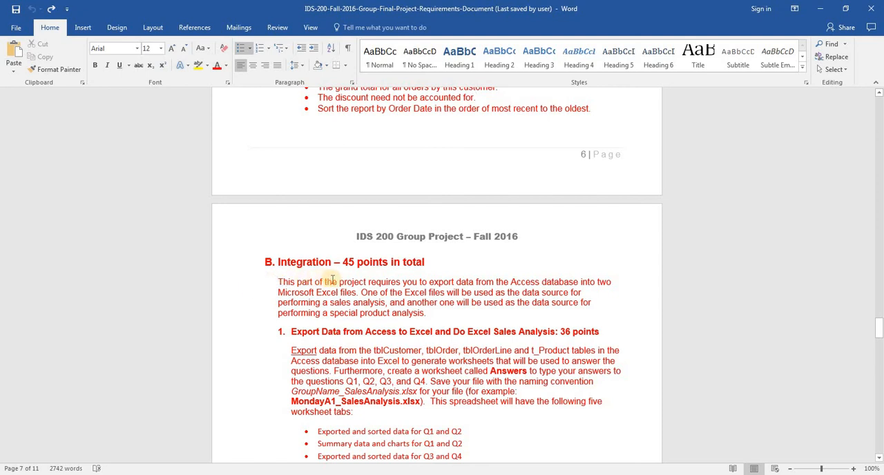
key("alt+Tab")
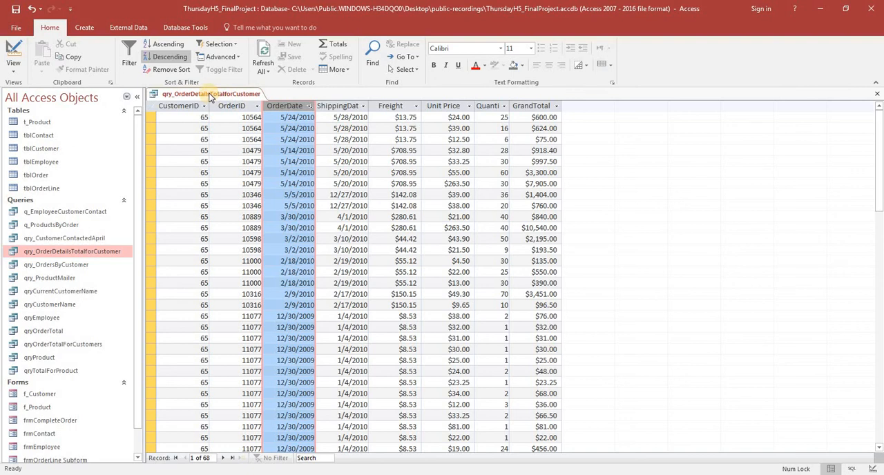
Save qry_OrderDetailsTotalforCustomer and close it
left_click(80, 251)
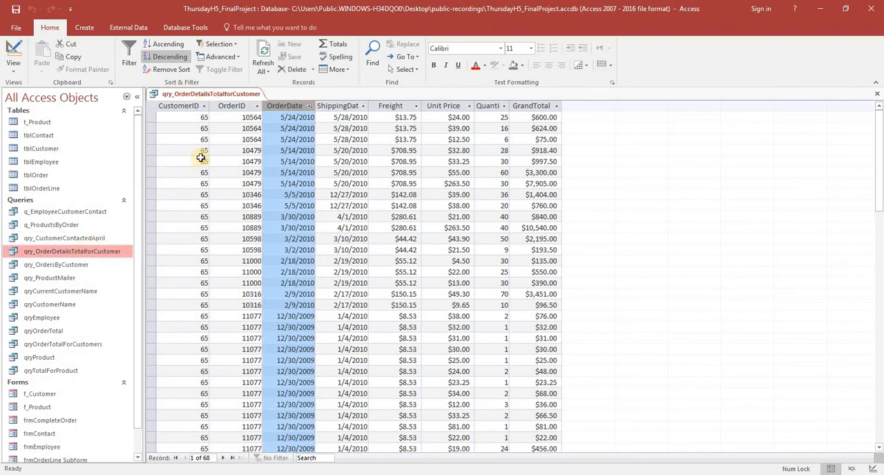
right_click(194, 95)
left_click(211, 106)
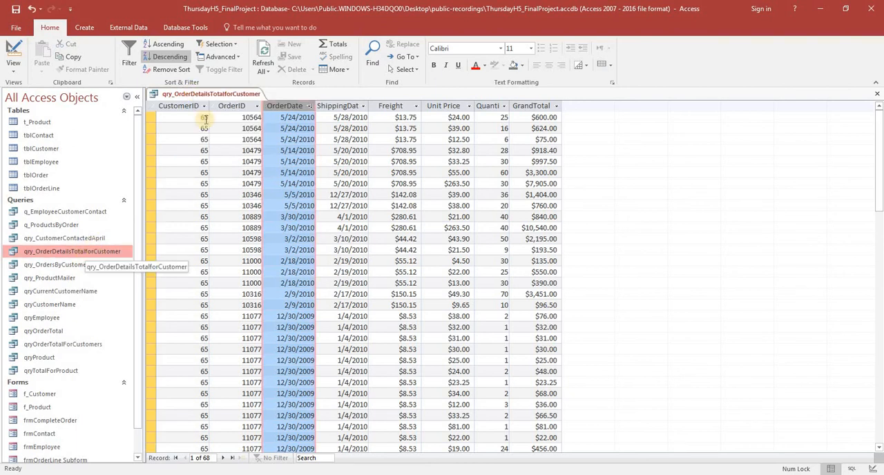
middle_click(202, 96)
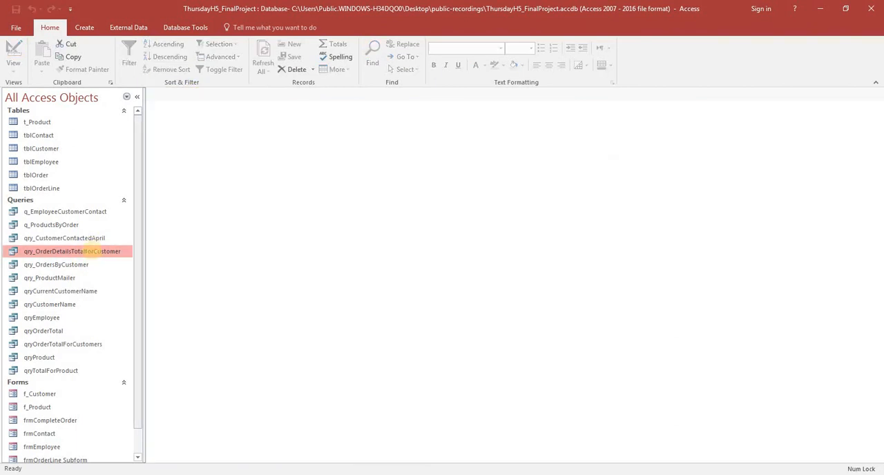
Start the Report Wizard with qry_OrderDetailsTotalforCustomer as the data source
left_click(85, 28)
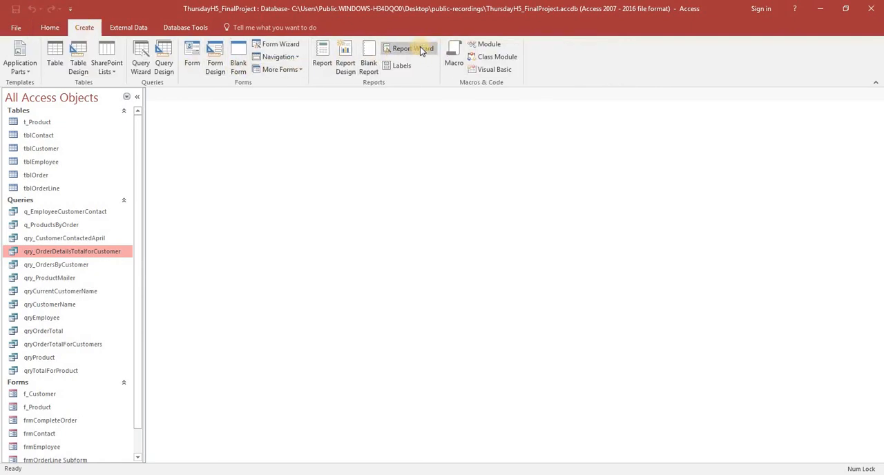
left_click(420, 48)
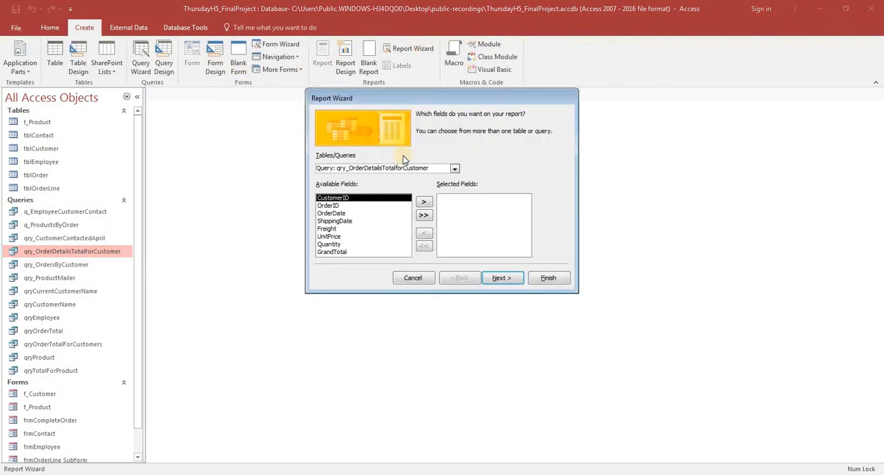
left_click(424, 215)
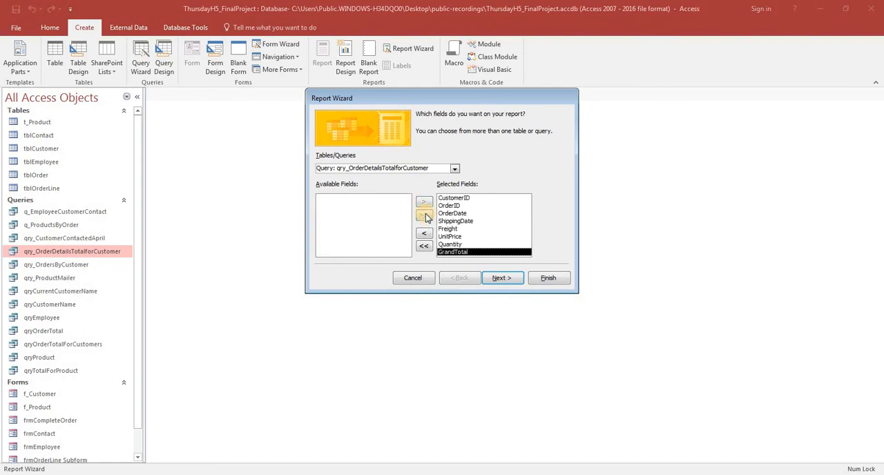
left_click(450, 245)
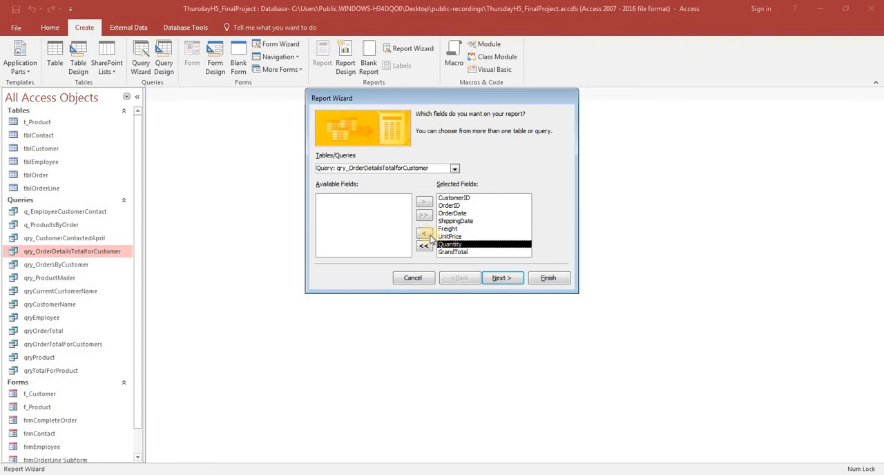
left_click(426, 234)
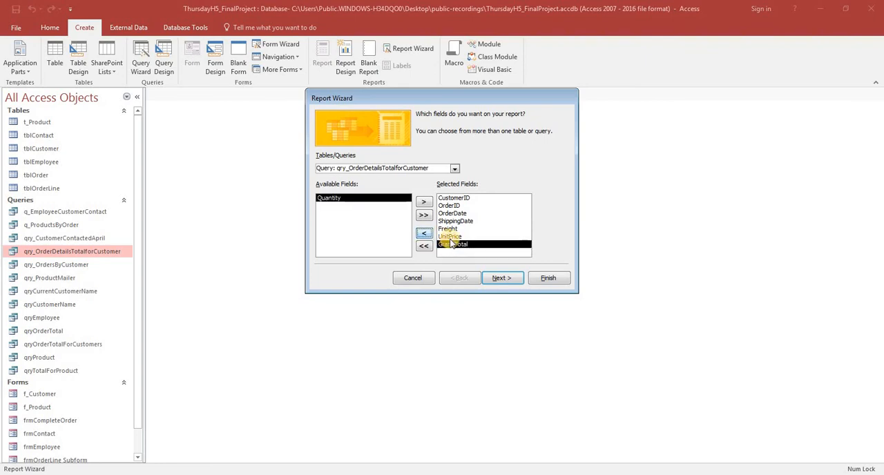
left_click(450, 237)
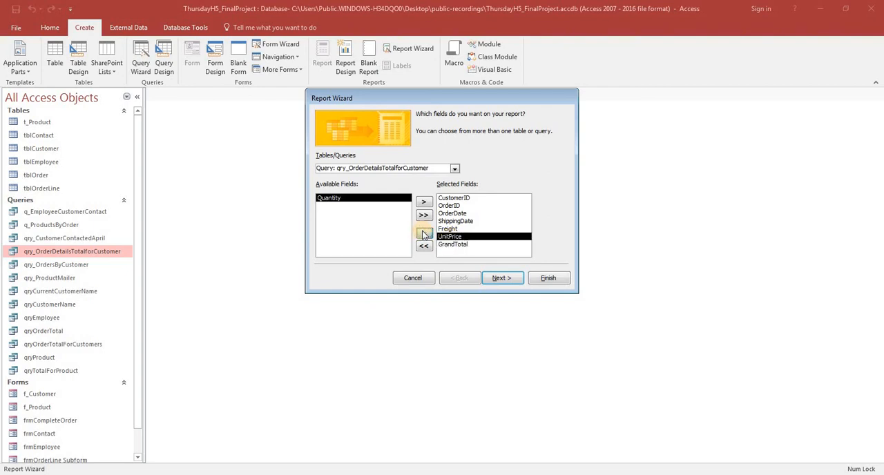
left_click(424, 233)
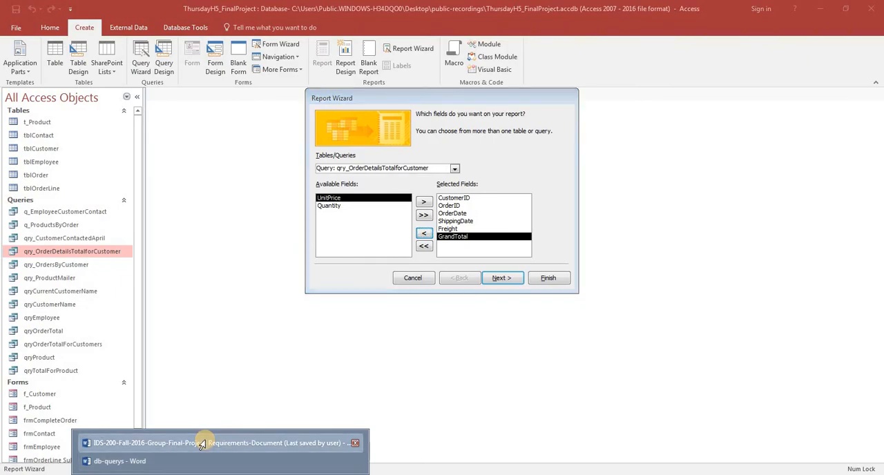
left_click(204, 443)
scroll(525, 373, "up", 5)
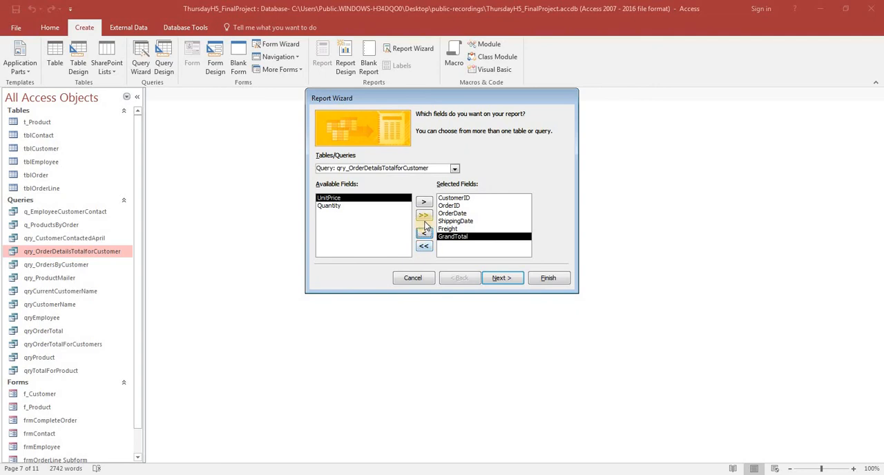
left_click(425, 247)
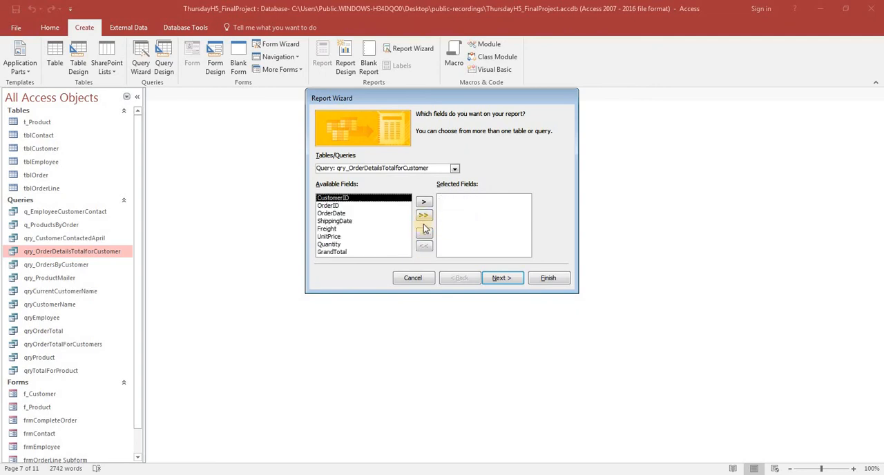
Include all the query's fields in the report, keeping the default grouping, sorting and layout settings
left_click(424, 215)
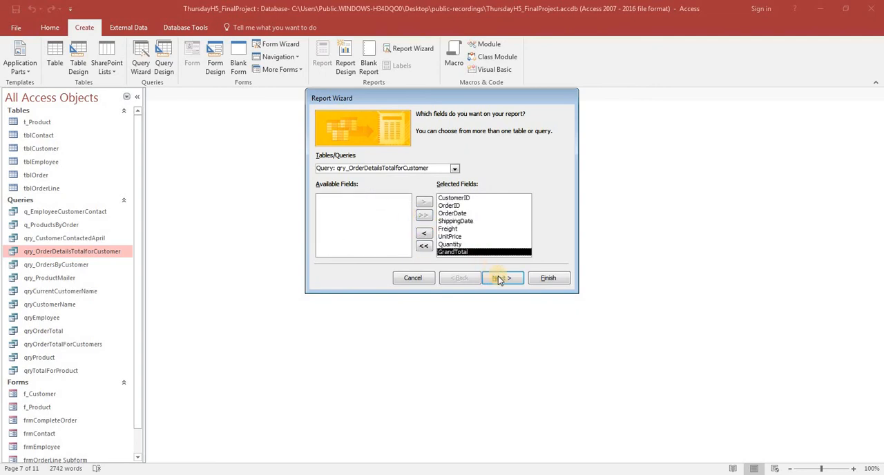
left_click(501, 278)
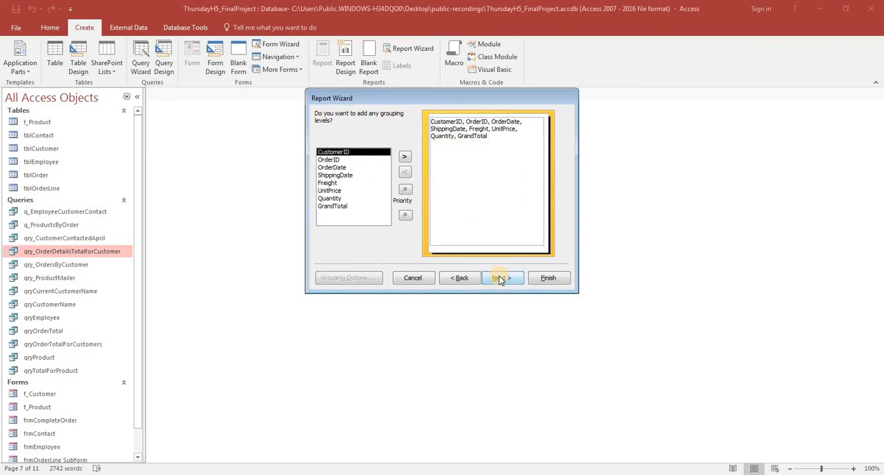
left_click(501, 278)
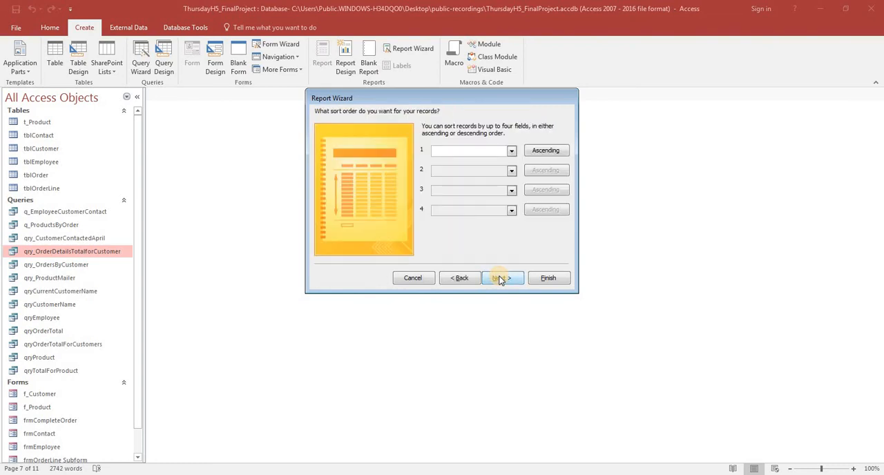
left_click(500, 279)
left_click(501, 279)
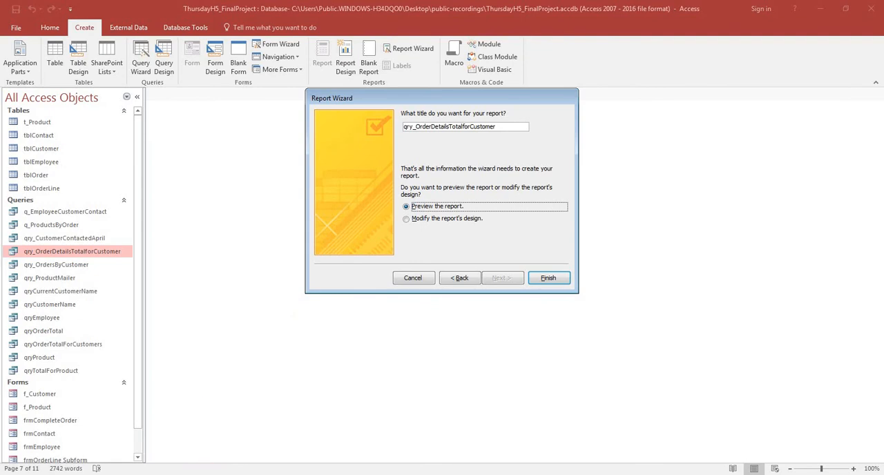
Look up the report name in the Word requirements document, title the Access report r_CustomerOrder and finish the wizard with a preview
left_click(217, 441)
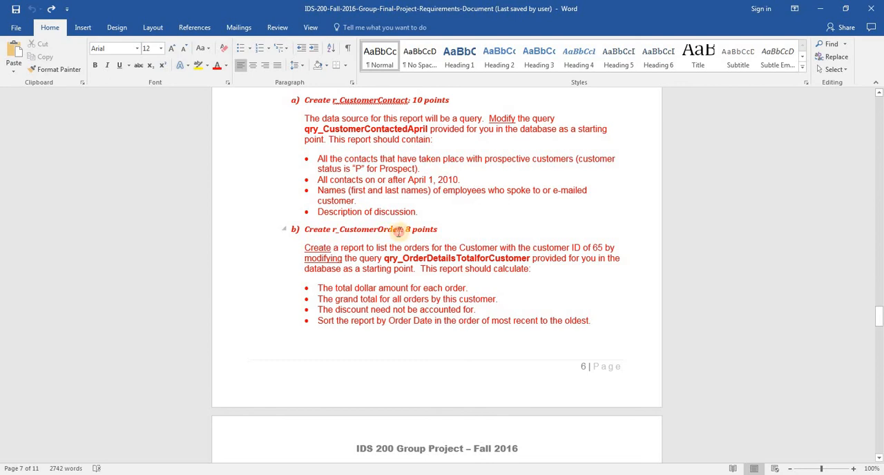
left_click_drag(401, 232, 336, 236)
key("ctrl+c")
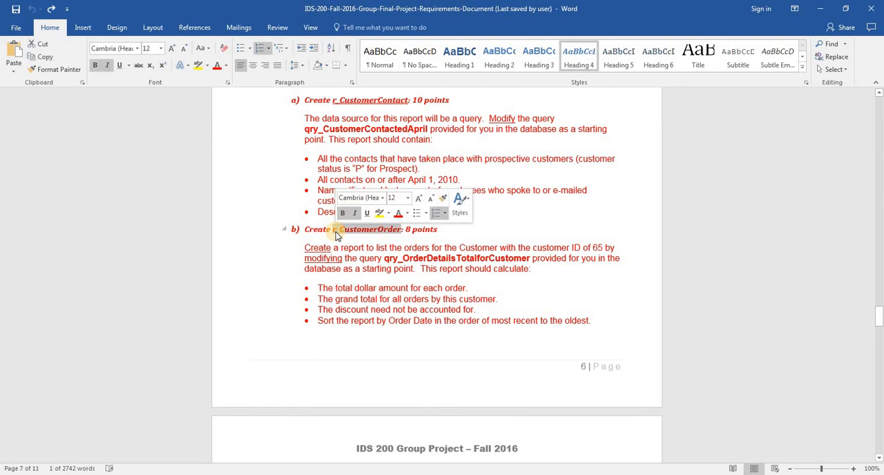
key("alt+Tab")
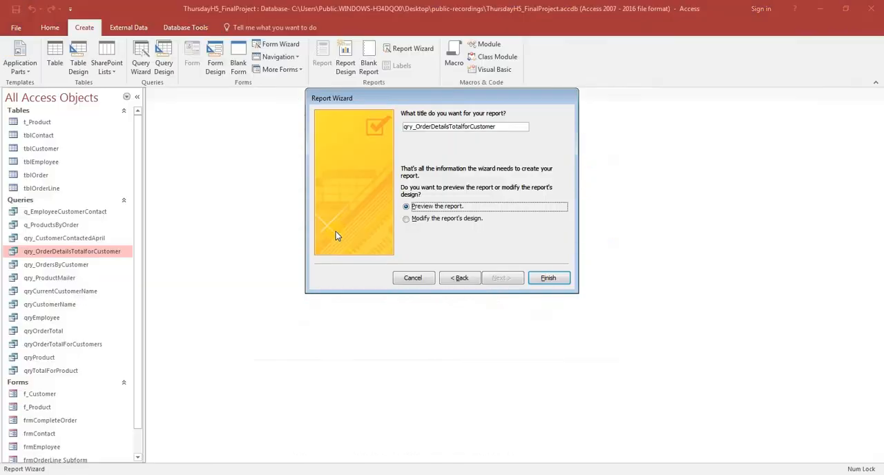
left_click(508, 126)
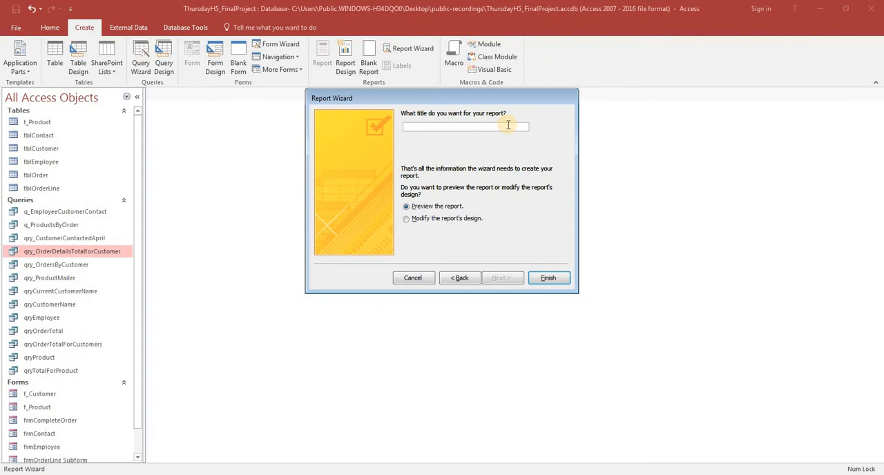
type("r_")
key("ctrl+v")
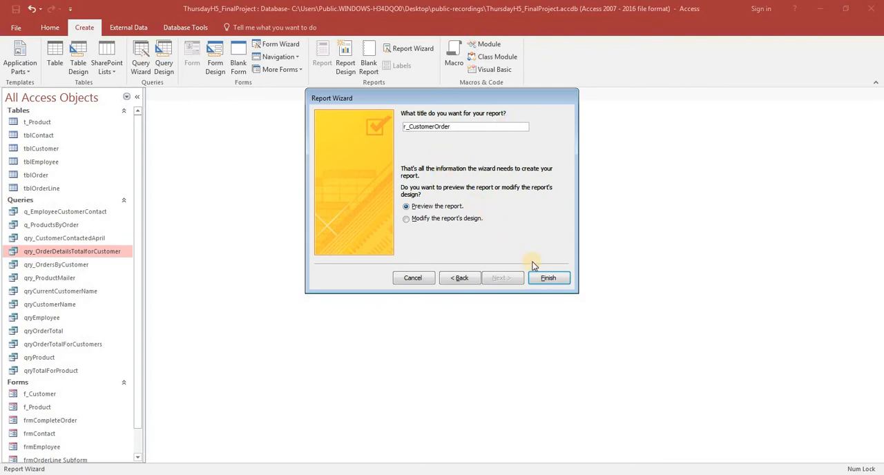
left_click(544, 278)
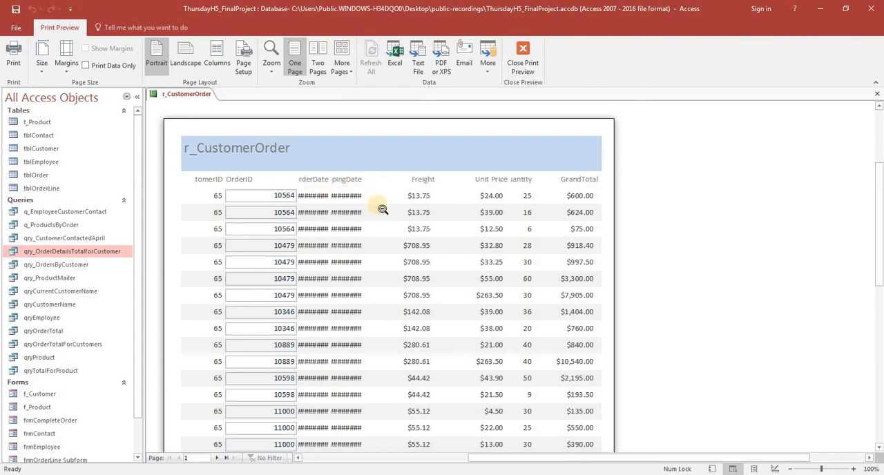
Open the report in Design view and narrow the Freight heading and field from their left edge to about 0.67" wide
left_click(775, 469)
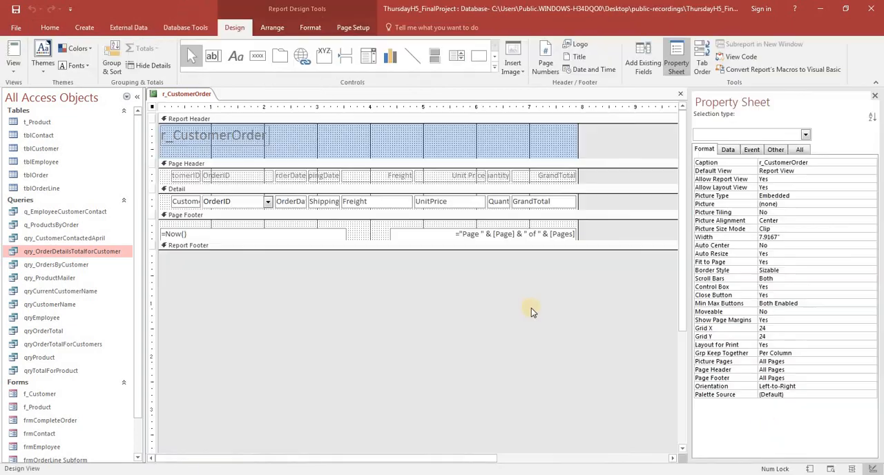
left_click(371, 176)
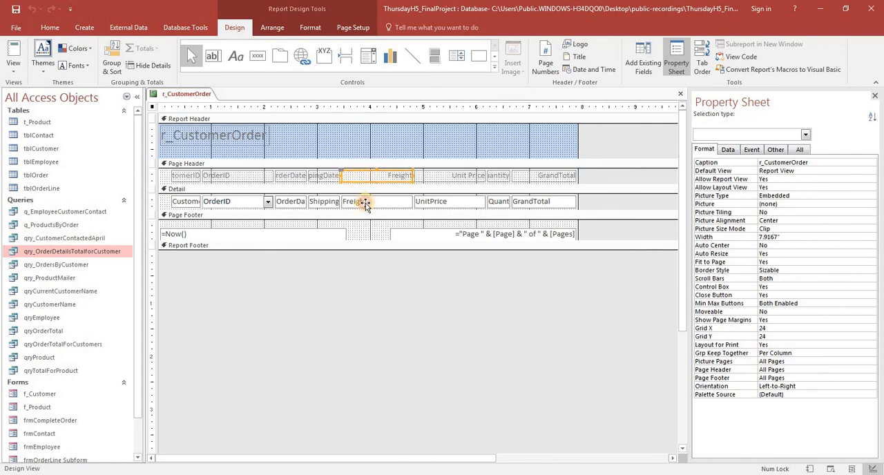
left_click(365, 202, "shift")
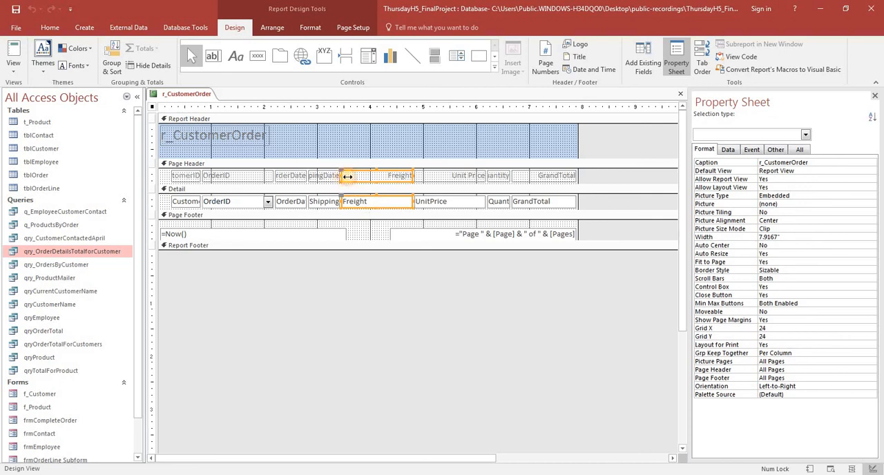
left_click_drag(341, 176, 376, 178)
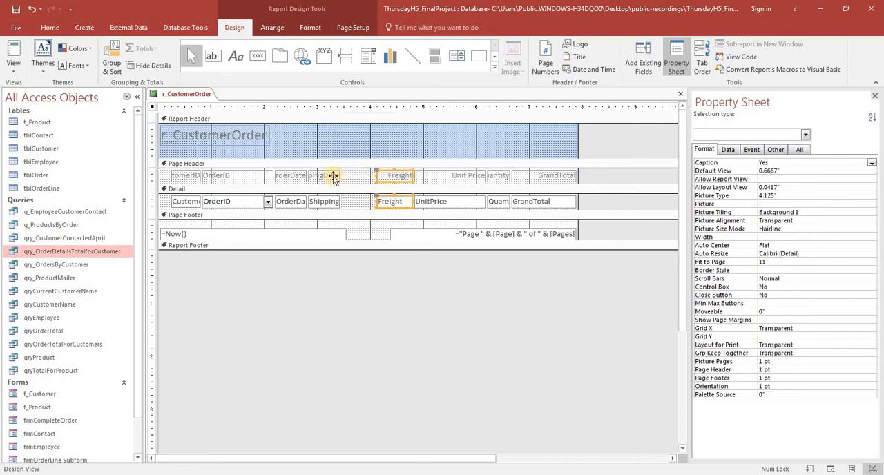
Move the ShippingDate heading and field next to Freight, with their left edge at about 3.38"
left_click(333, 177)
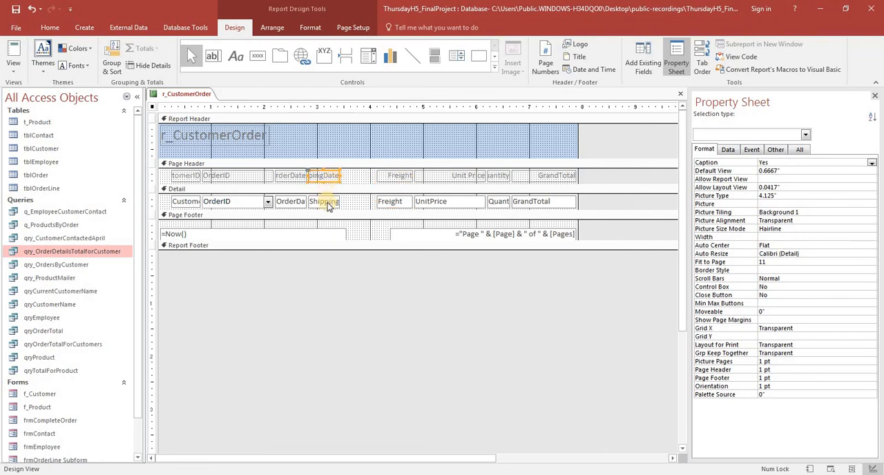
left_click(327, 203, "shift")
left_click_drag(326, 178, 350, 178)
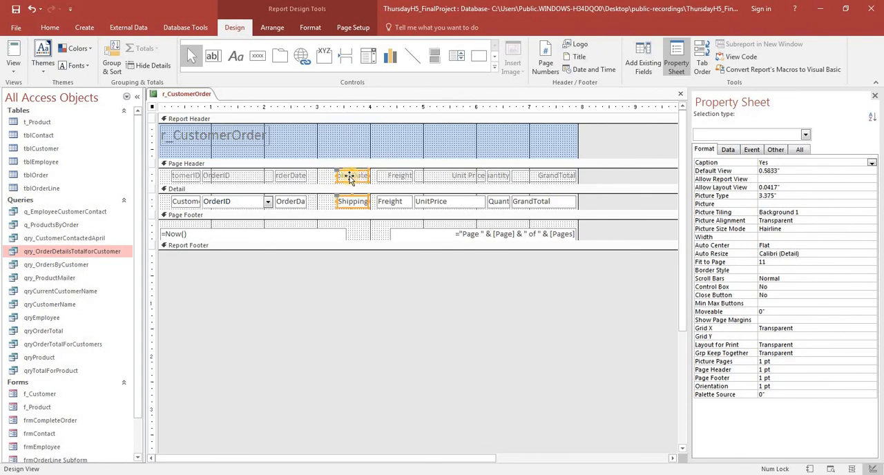
Widen the OrderDate heading and field toward ShippingDate to about 0.88"
left_click(292, 175)
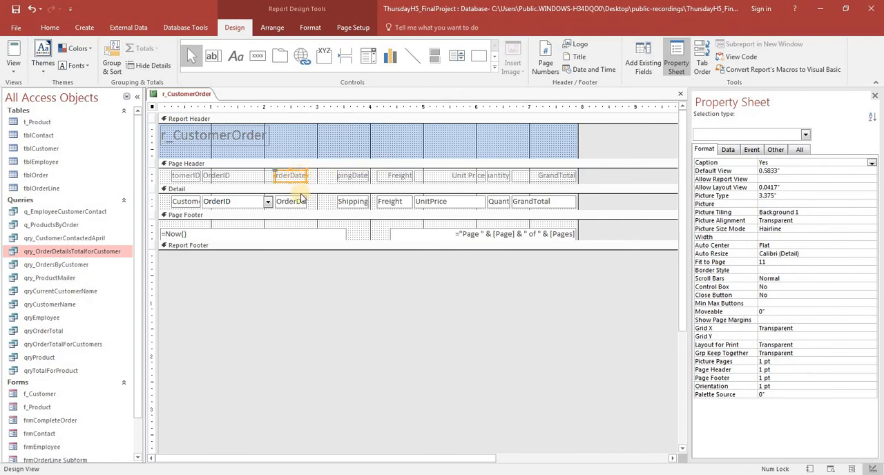
left_click(302, 201, "shift")
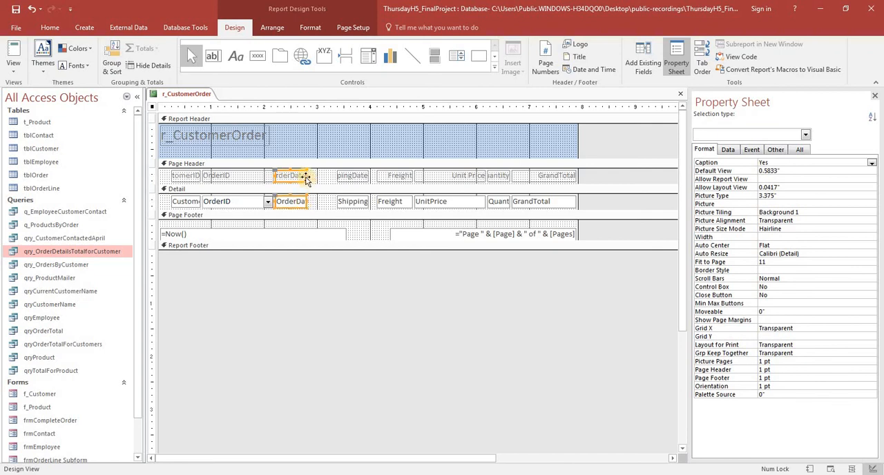
left_click_drag(315, 178, 348, 207)
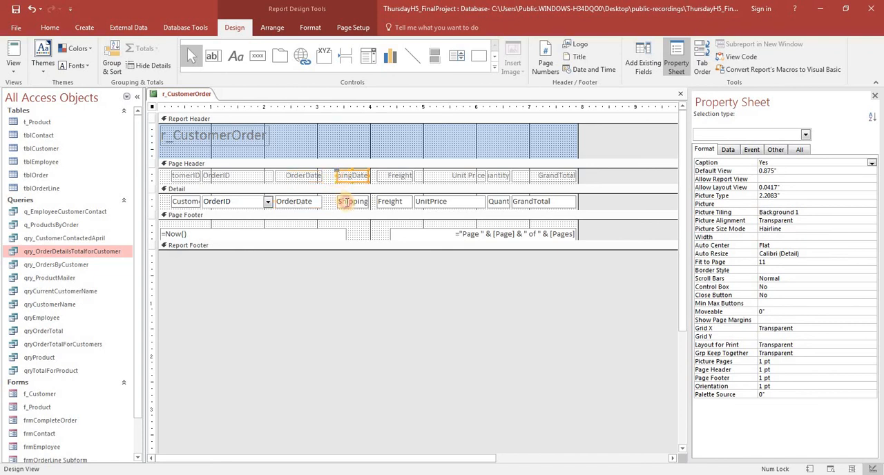
Widen the ShippingDate heading and field toward OrderDate to about 0.83" and check the dates in Report view
left_click(346, 201)
left_click(342, 178, "shift")
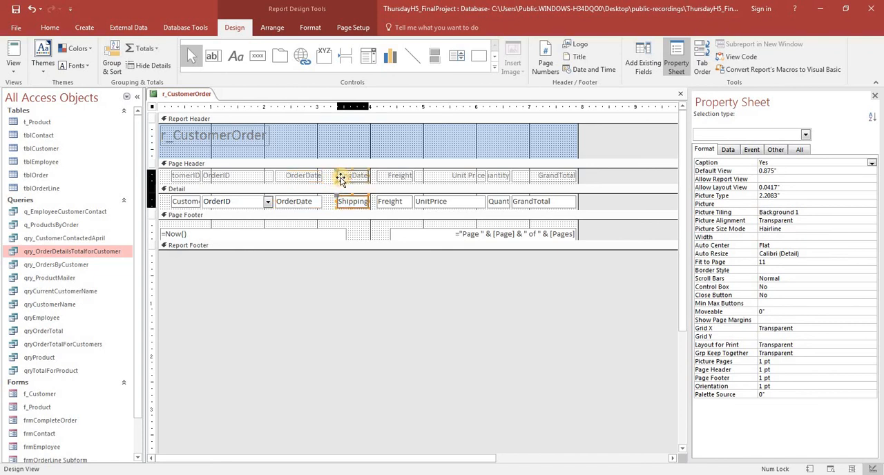
left_click_drag(335, 175, 322, 176)
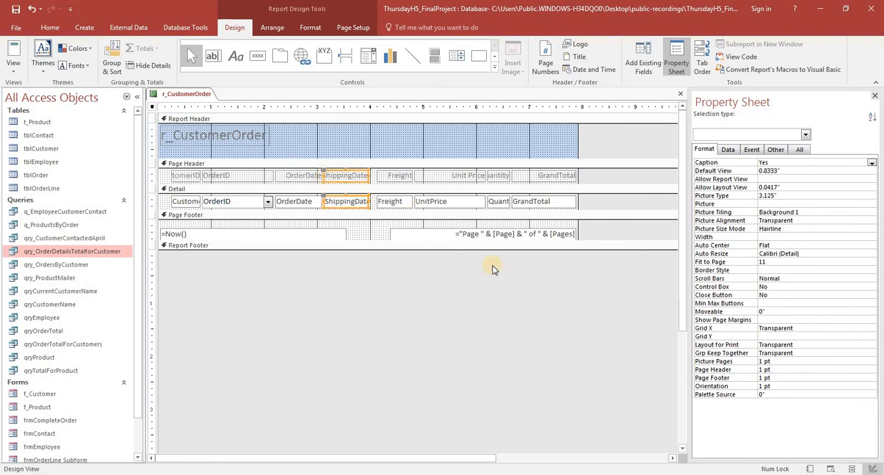
left_click(811, 469)
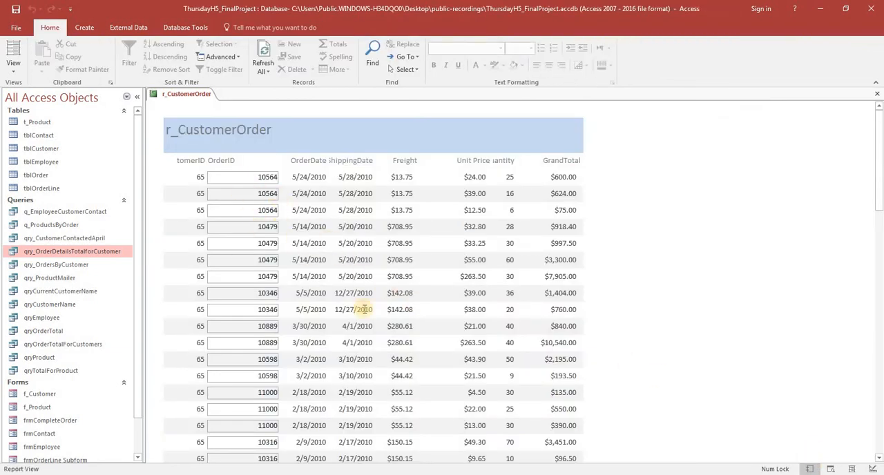
Return to Design view and narrow the OrderID heading and field to about 0.83" wide
left_click(872, 469)
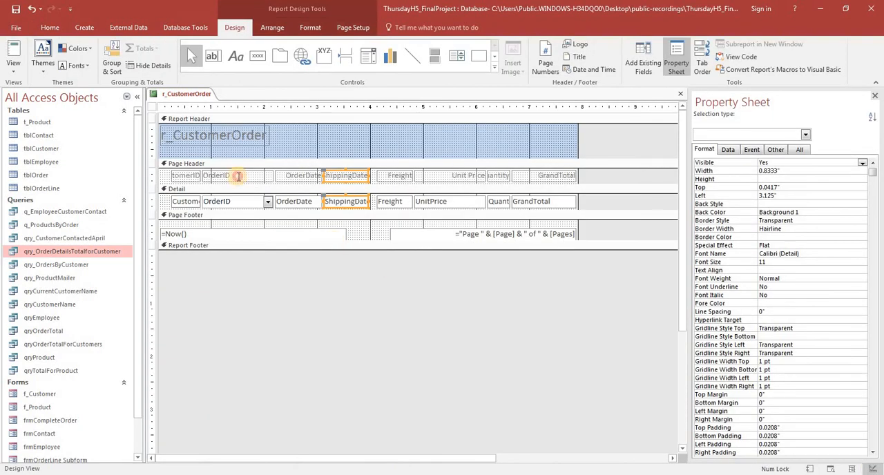
left_click(237, 176)
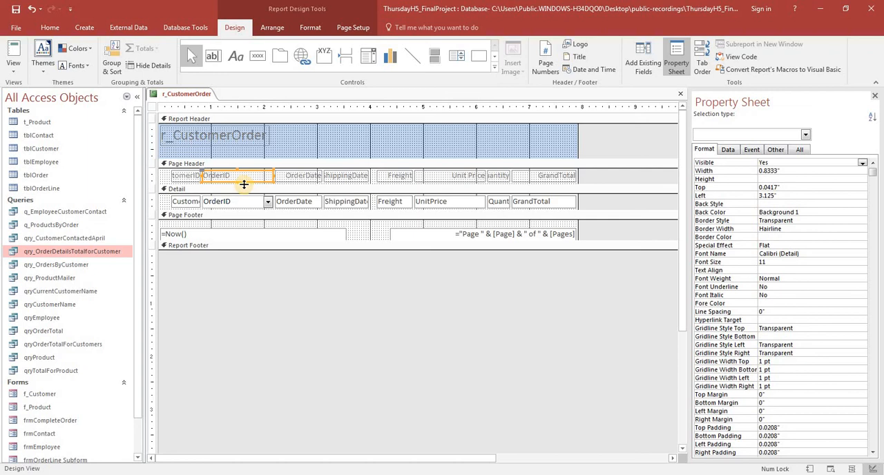
left_click(241, 201, "shift")
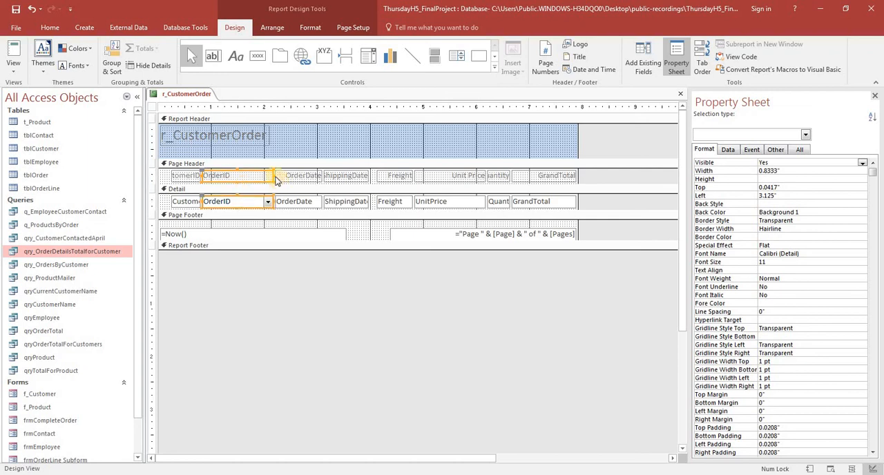
left_click_drag(274, 176, 247, 175)
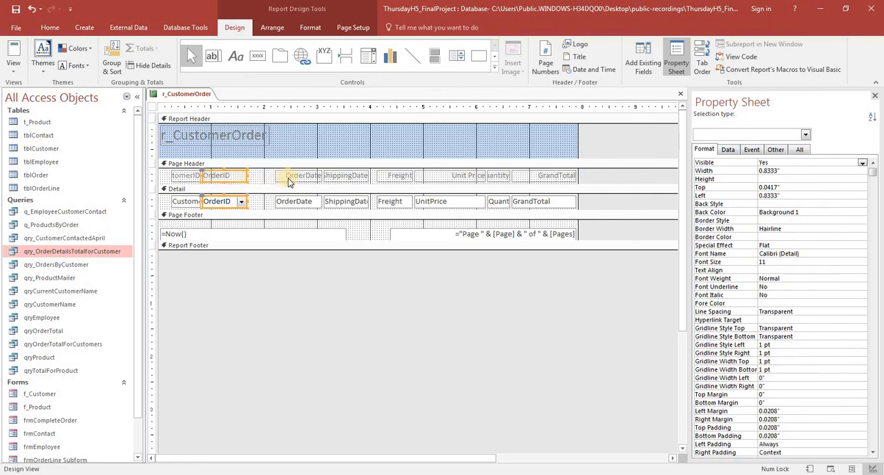
Move the OrderDate heading and field toward OrderID, to about 1.92" from the left edge, and check the spacing in Report view
left_click(289, 178)
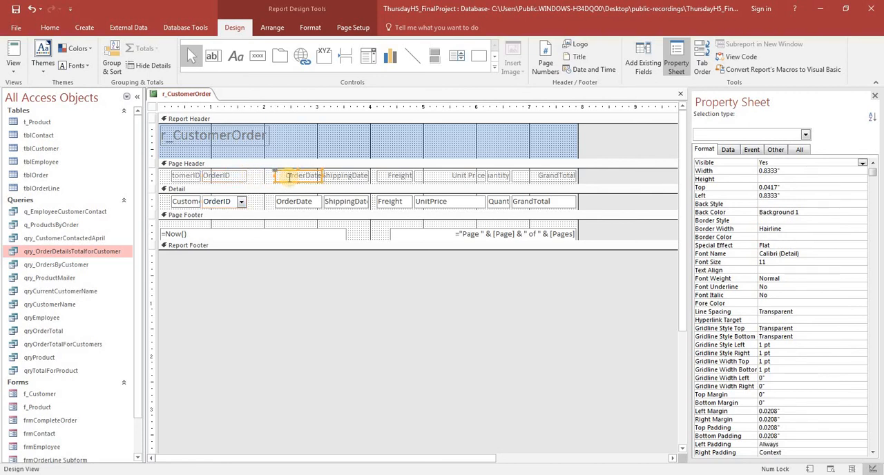
left_click(284, 201, "shift")
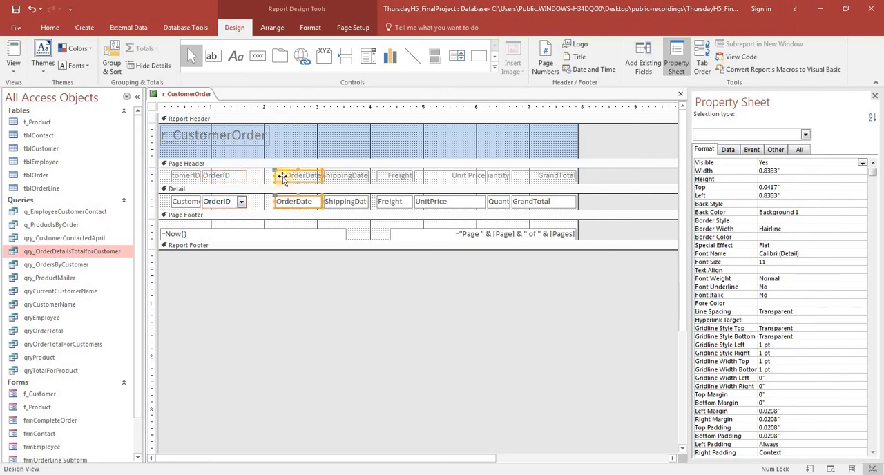
left_click_drag(282, 177, 268, 177)
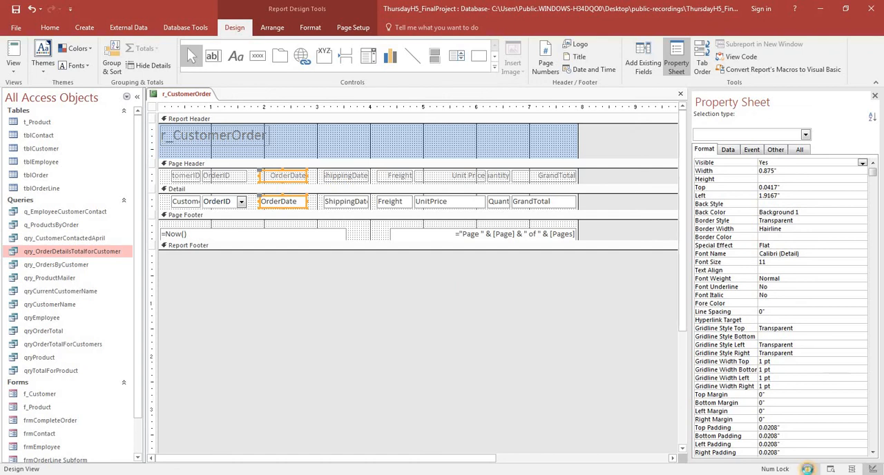
left_click(810, 469)
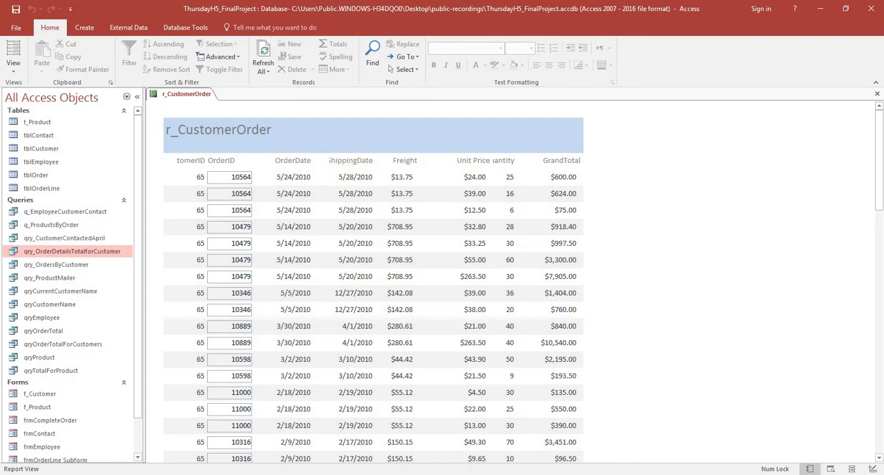
Widen the ShippingDate heading and field to 1" in Design view and review the result in Report view
left_click(874, 469)
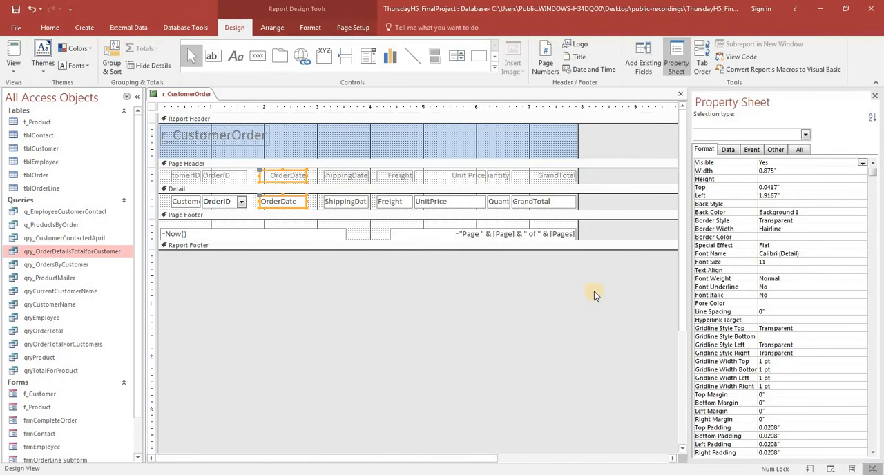
left_click(340, 176)
left_click(339, 203, "shift")
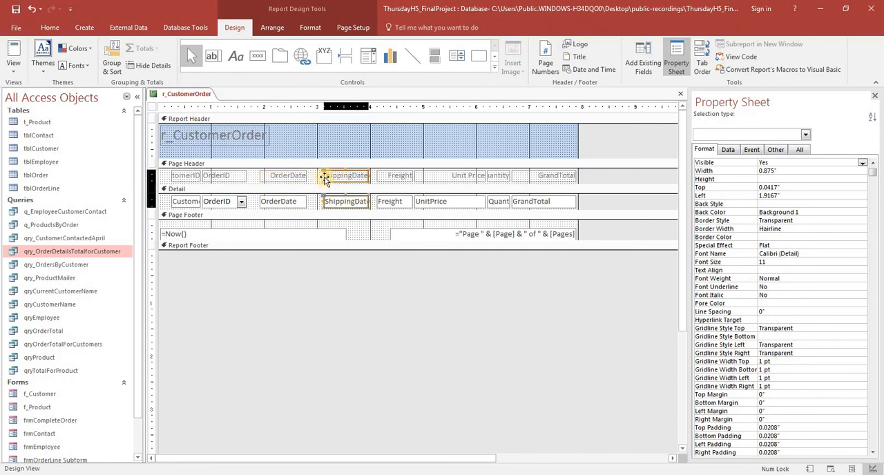
left_click_drag(322, 175, 314, 176)
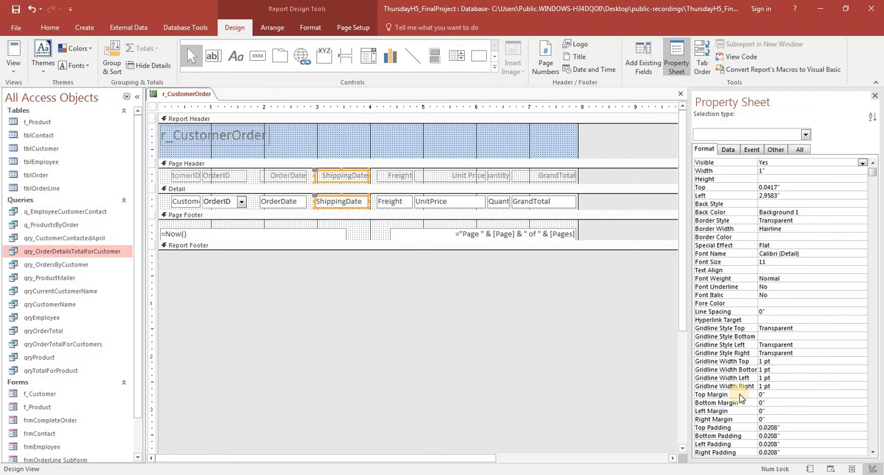
left_click(811, 470)
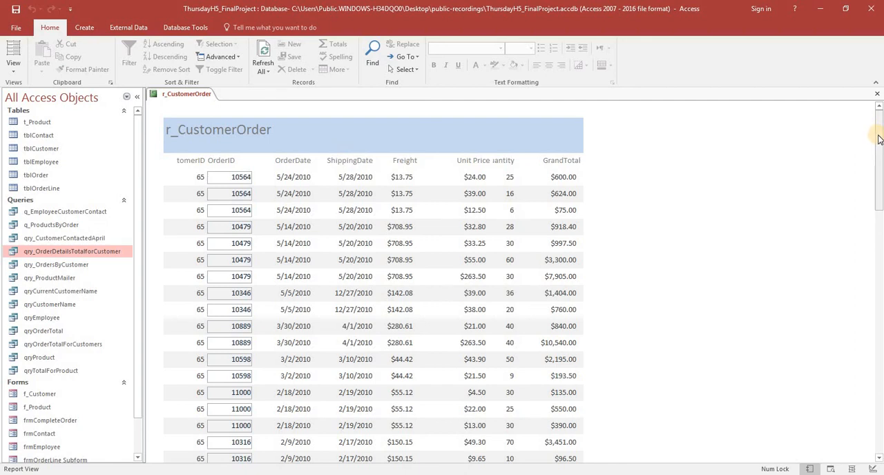
mouse_move(880, 137)
left_mouse_down()
mouse_move(876, 391)
mouse_move(882, 148)
left_mouse_up()
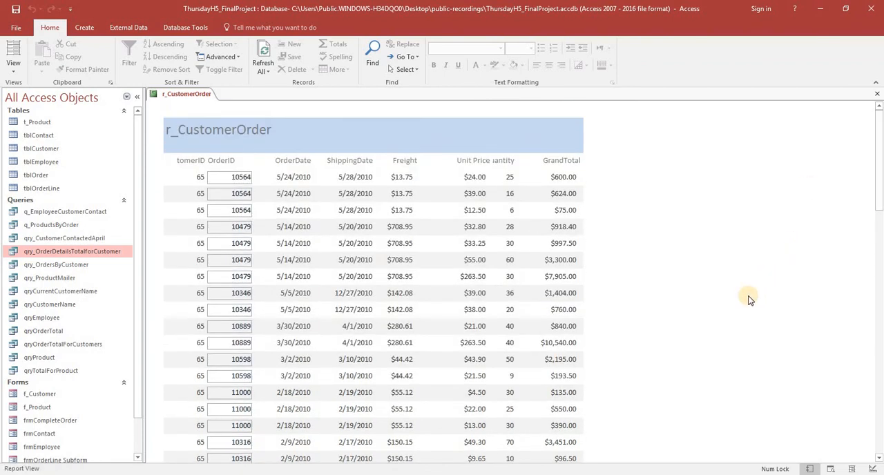